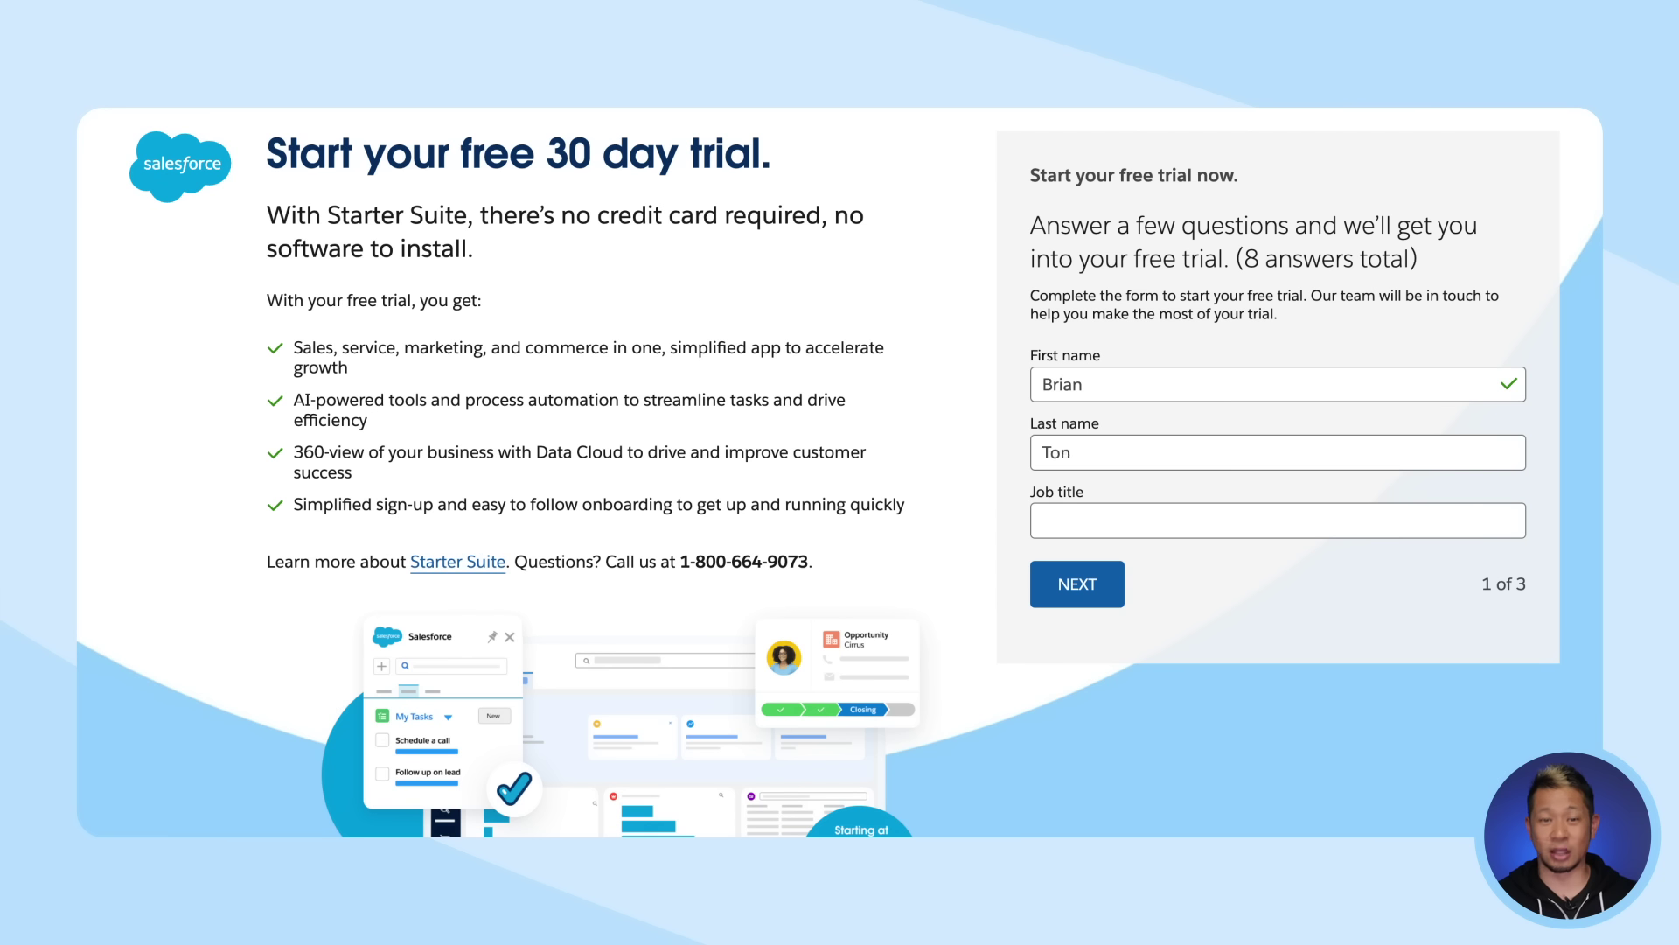
# Enter "Guide to ALL things Salesforce" as the job title in the free trial sign-up form.
pyautogui.click(1199, 521)
pyautogui.write('Guide to ALL things Salesforce')
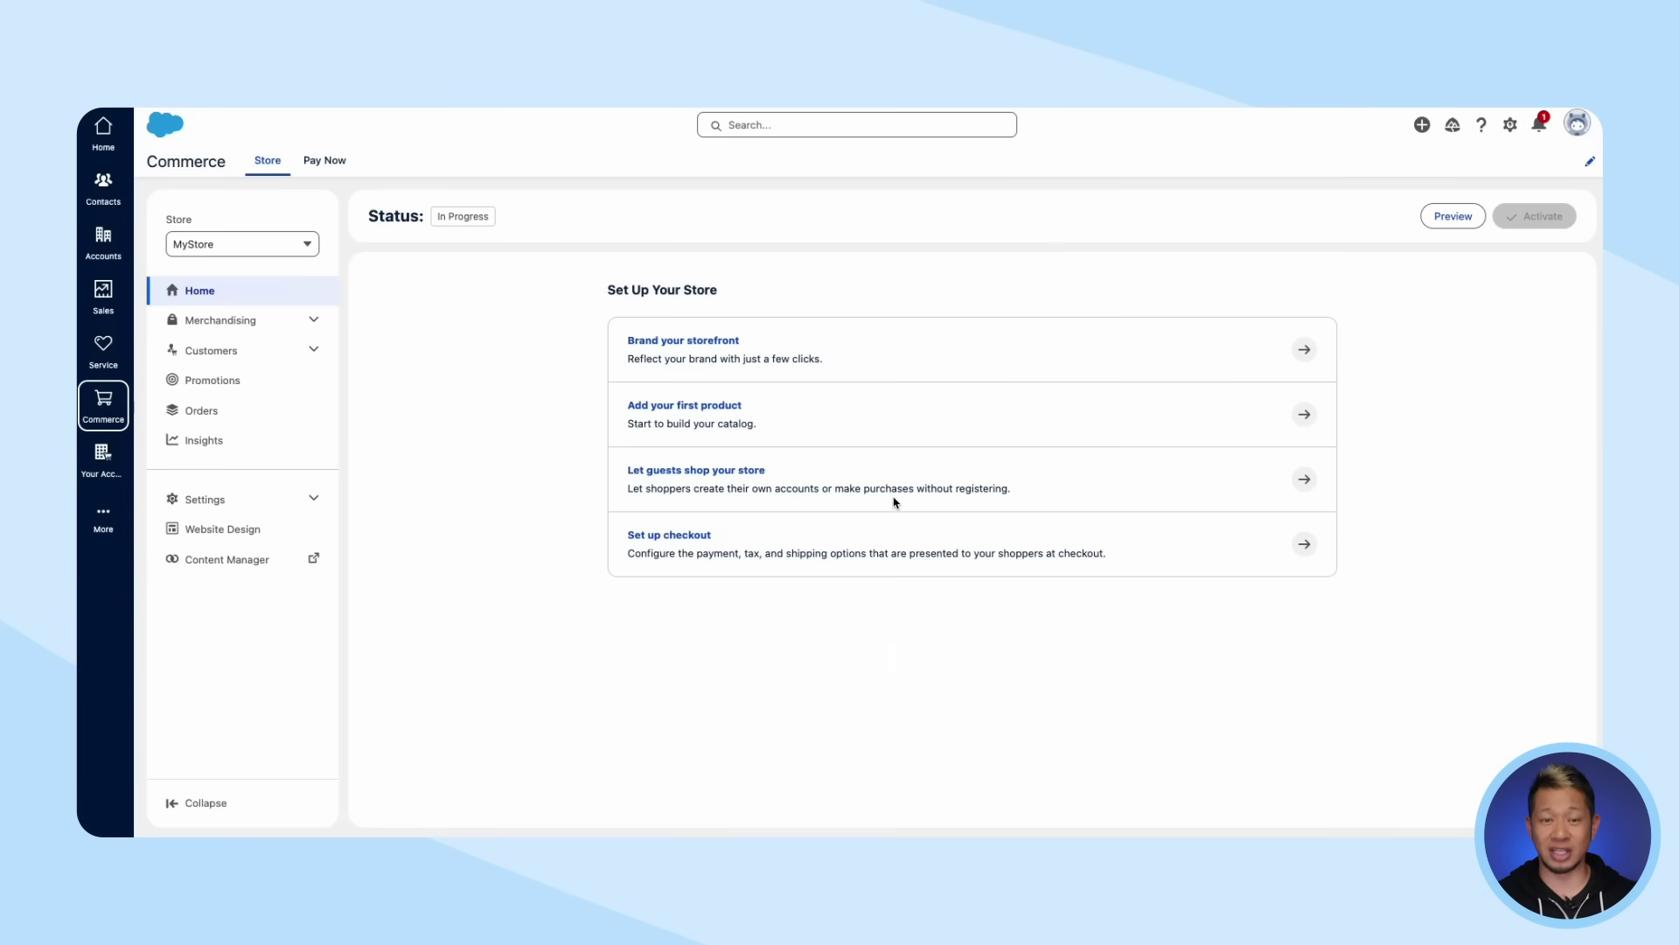
# Brand the storefront by fetching the colors and styles from salesforce.com.
pyautogui.click(708, 343)
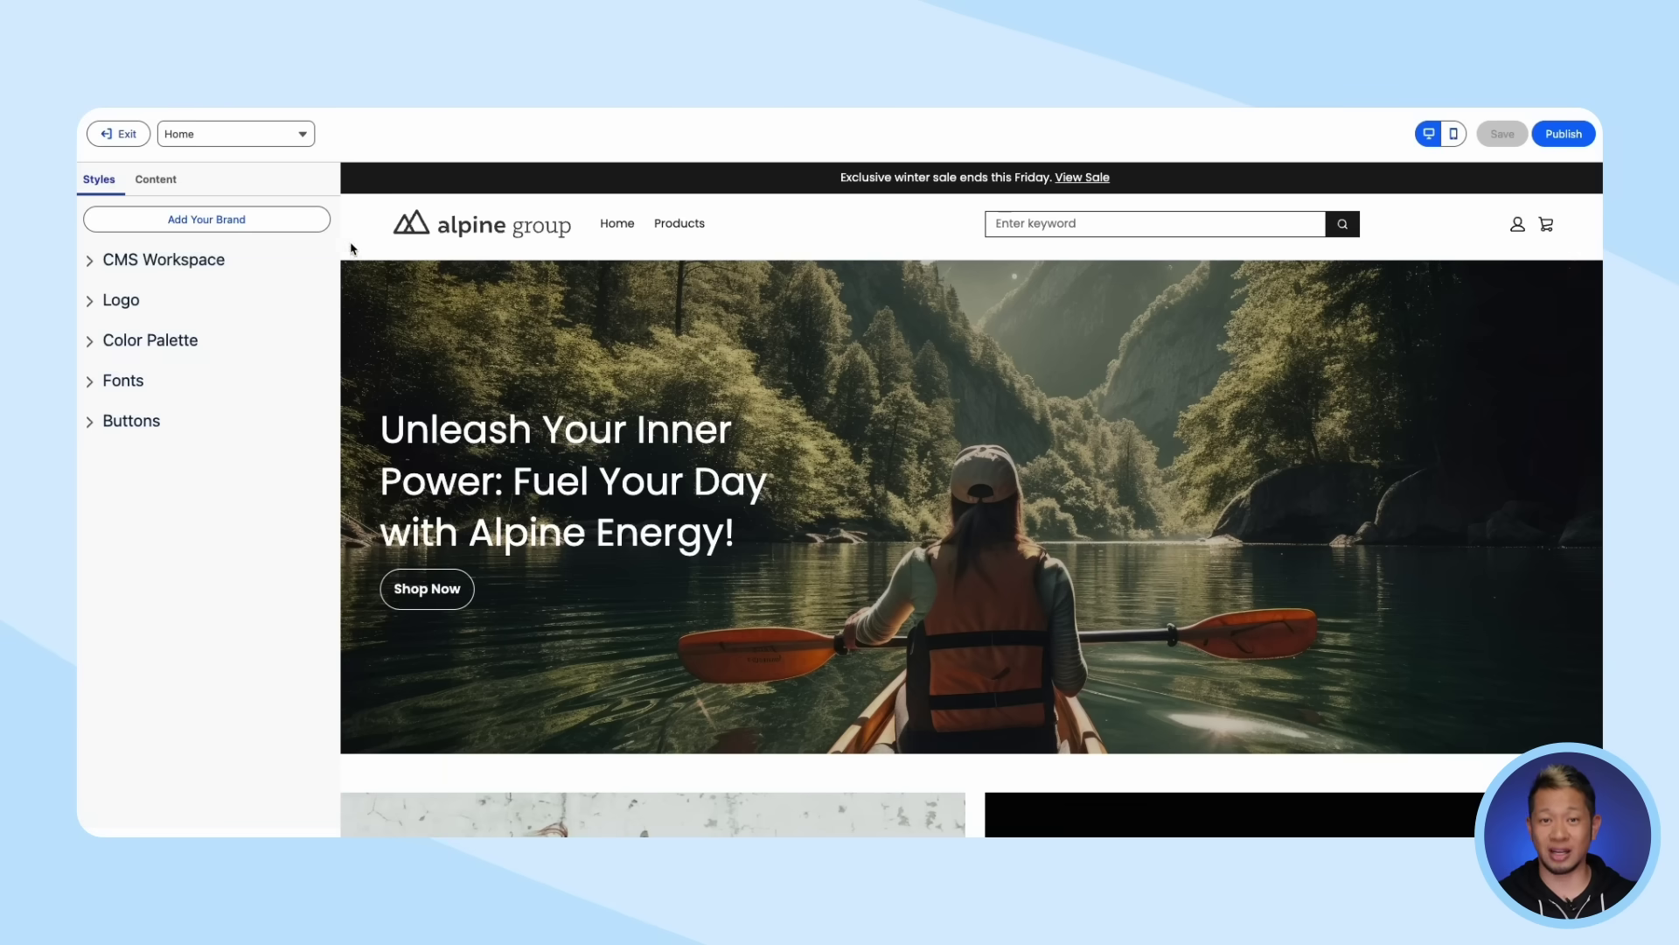
pyautogui.click(230, 221)
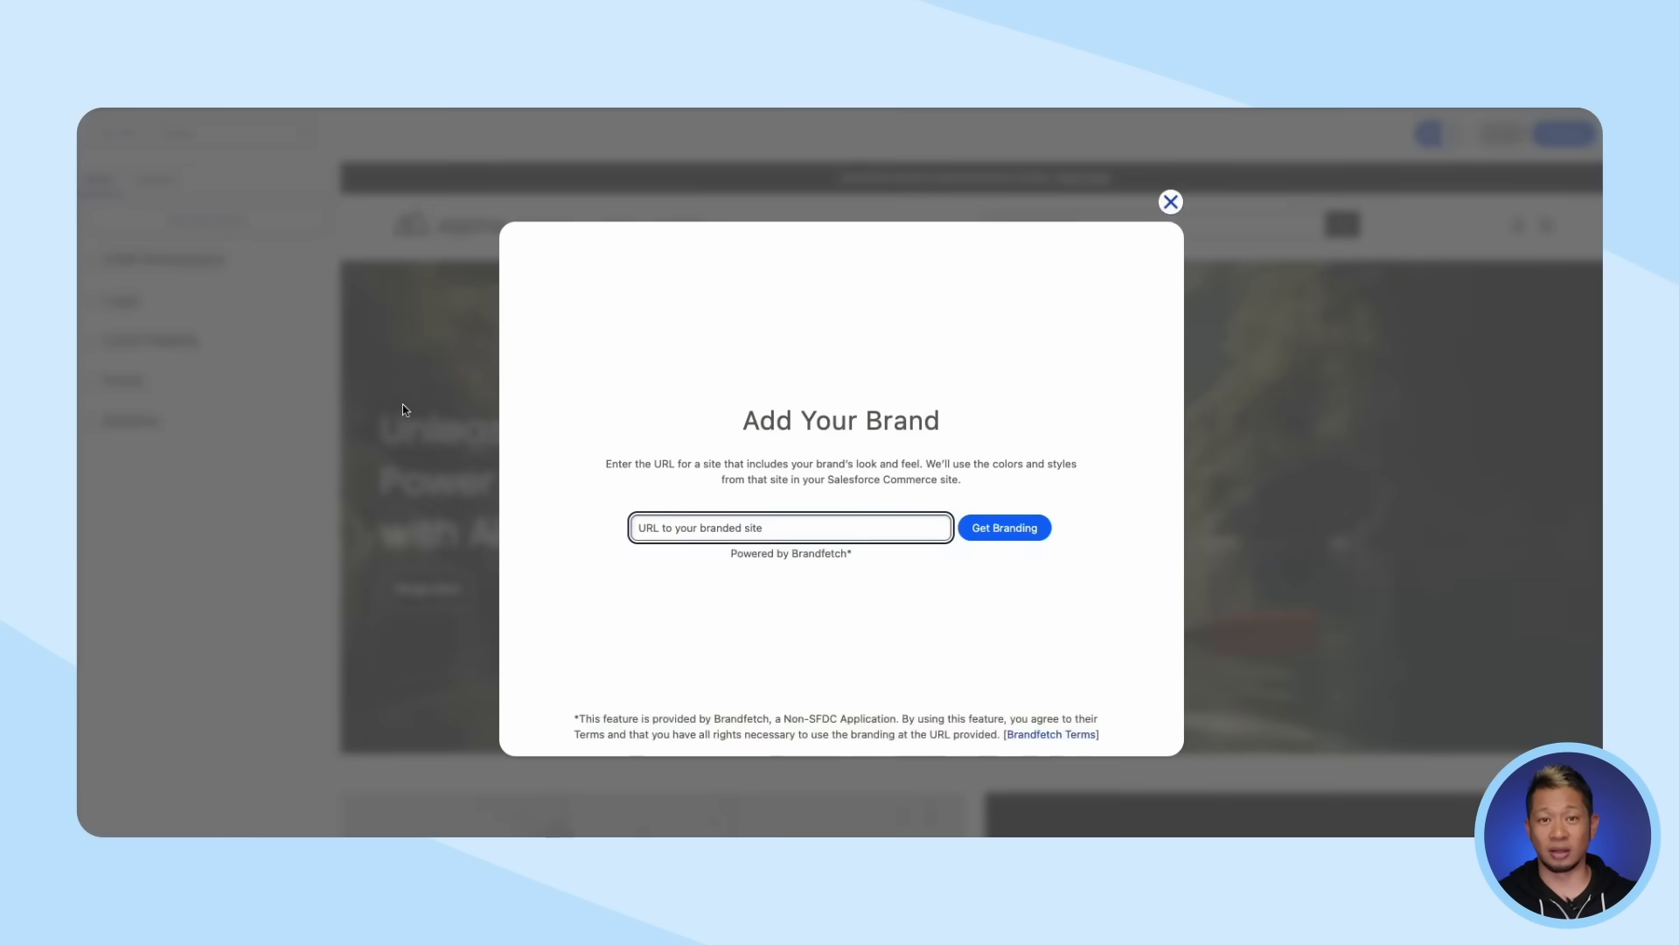
pyautogui.write('sales')
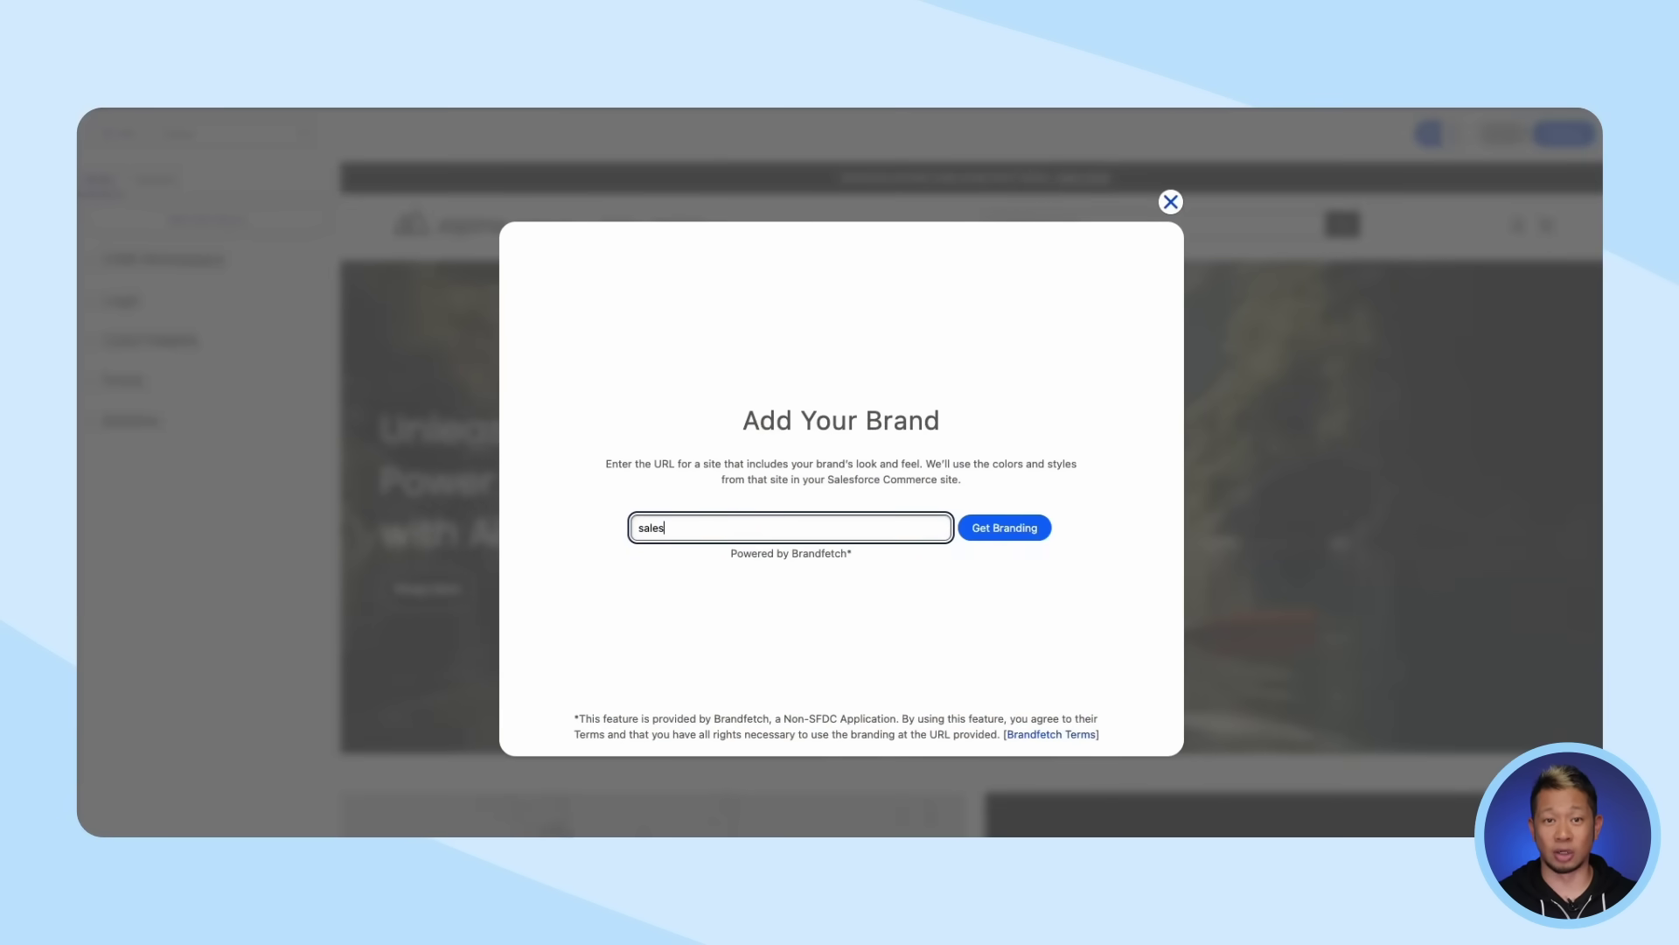
pyautogui.write('force.com')
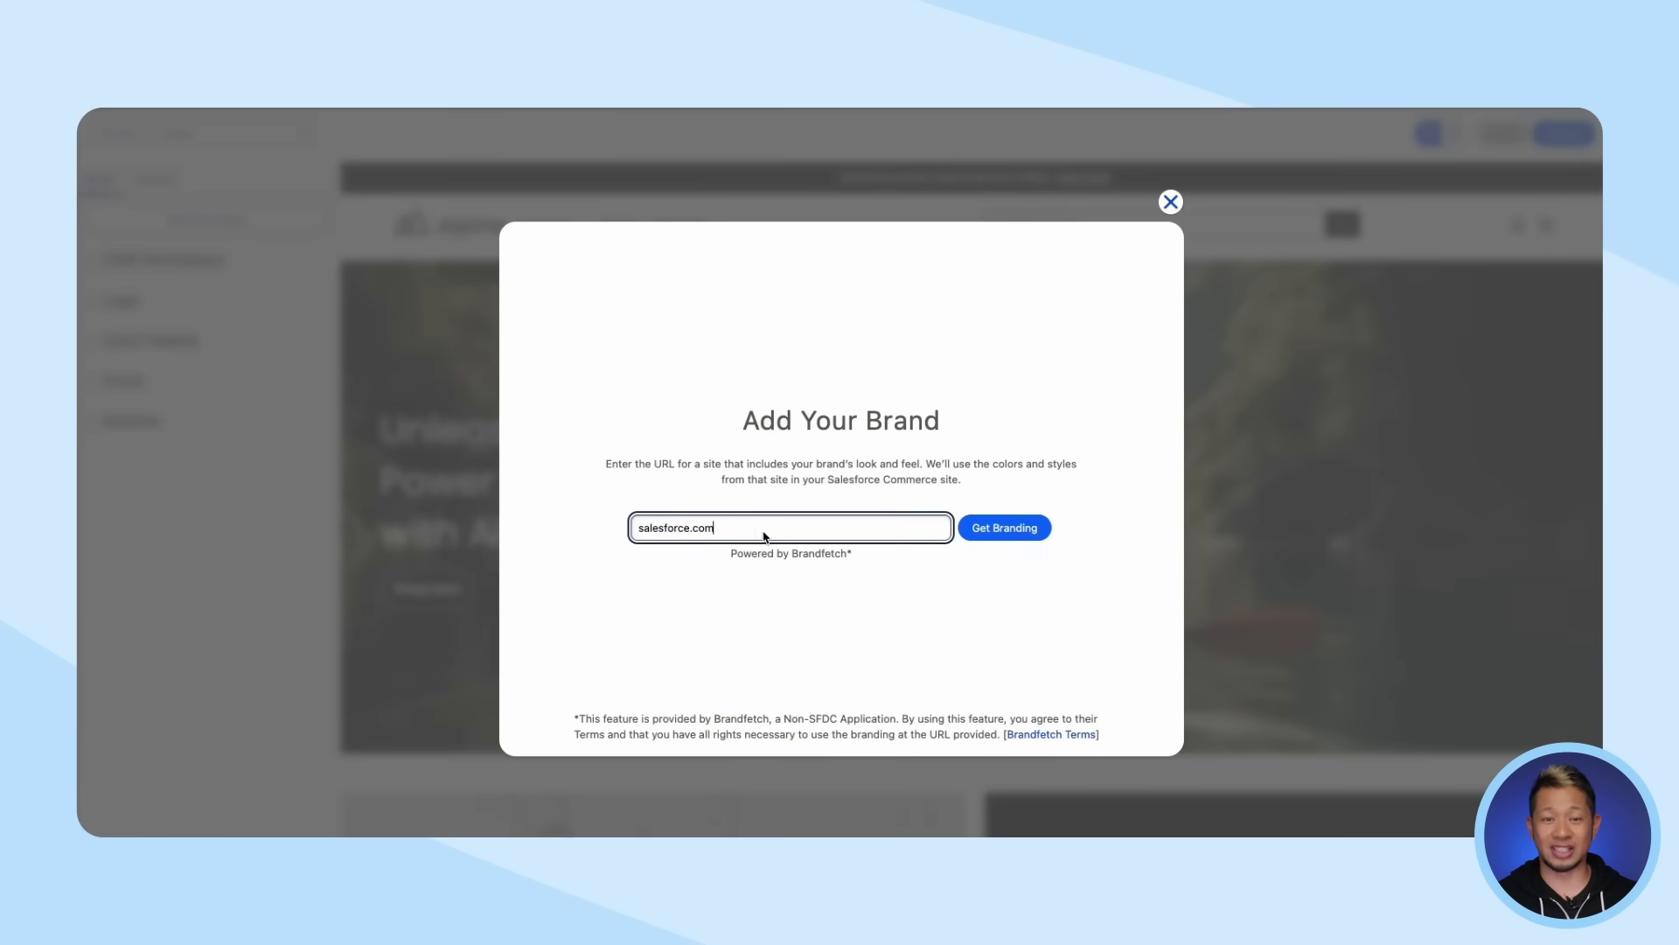
pyautogui.click(1002, 531)
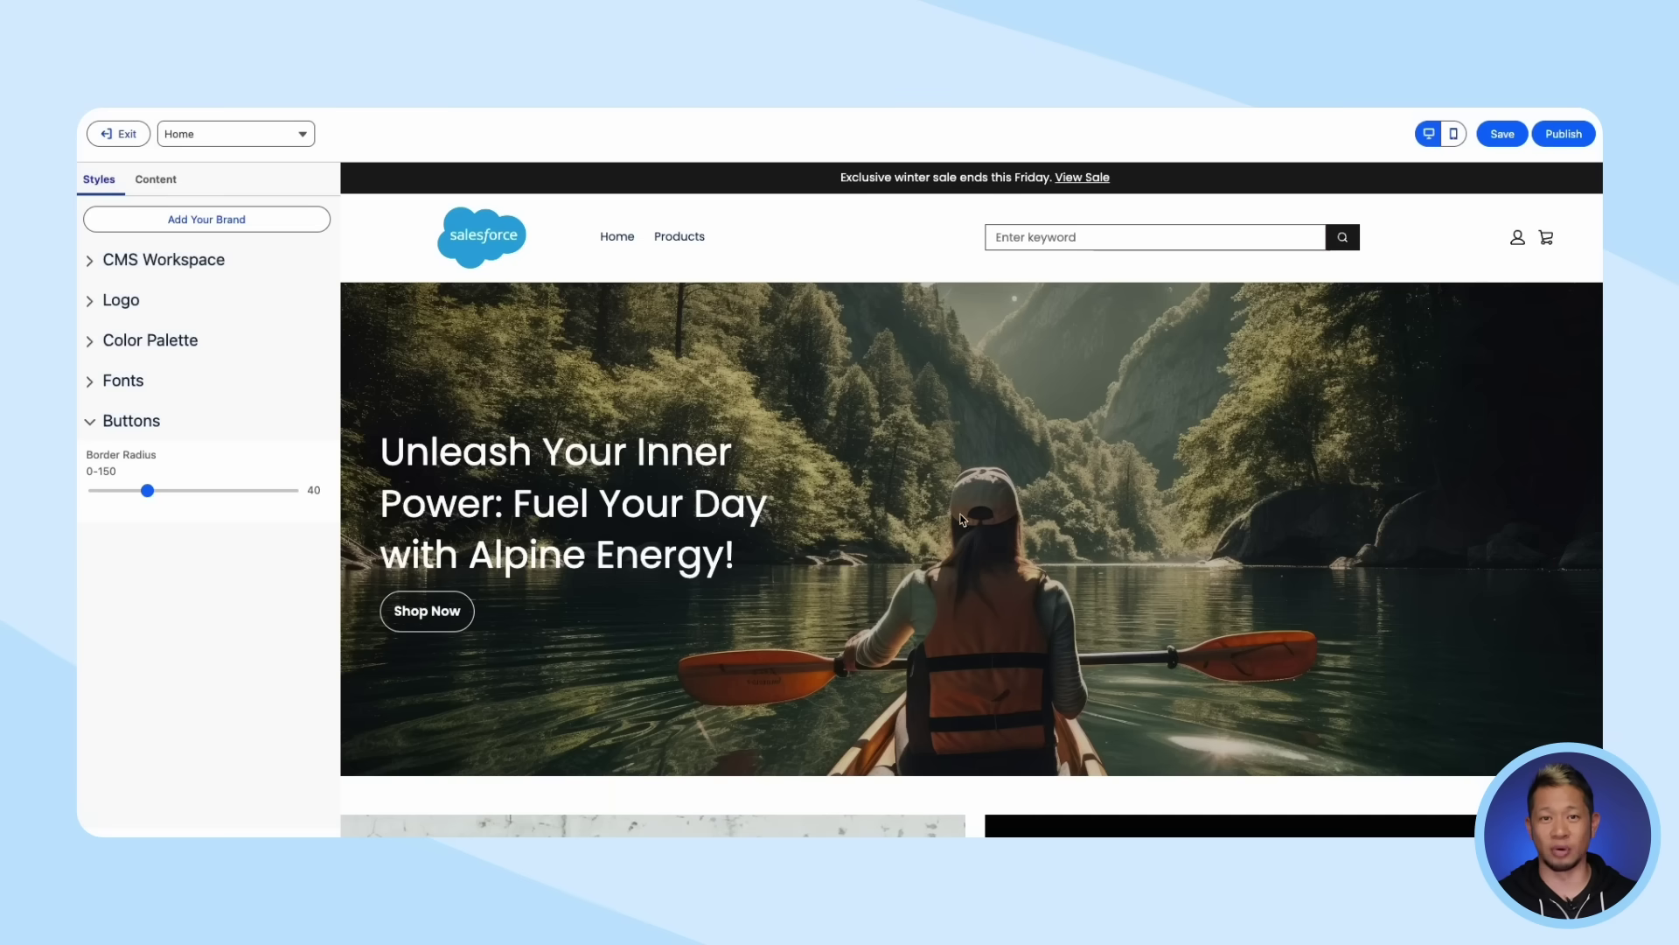
# Review the branded home page in the desktop layout and in the mobile preview.
pyautogui.scroll(-5, 533, 357)
pyautogui.scroll(-5, 533, 356)
pyautogui.scroll(10, 533, 354)
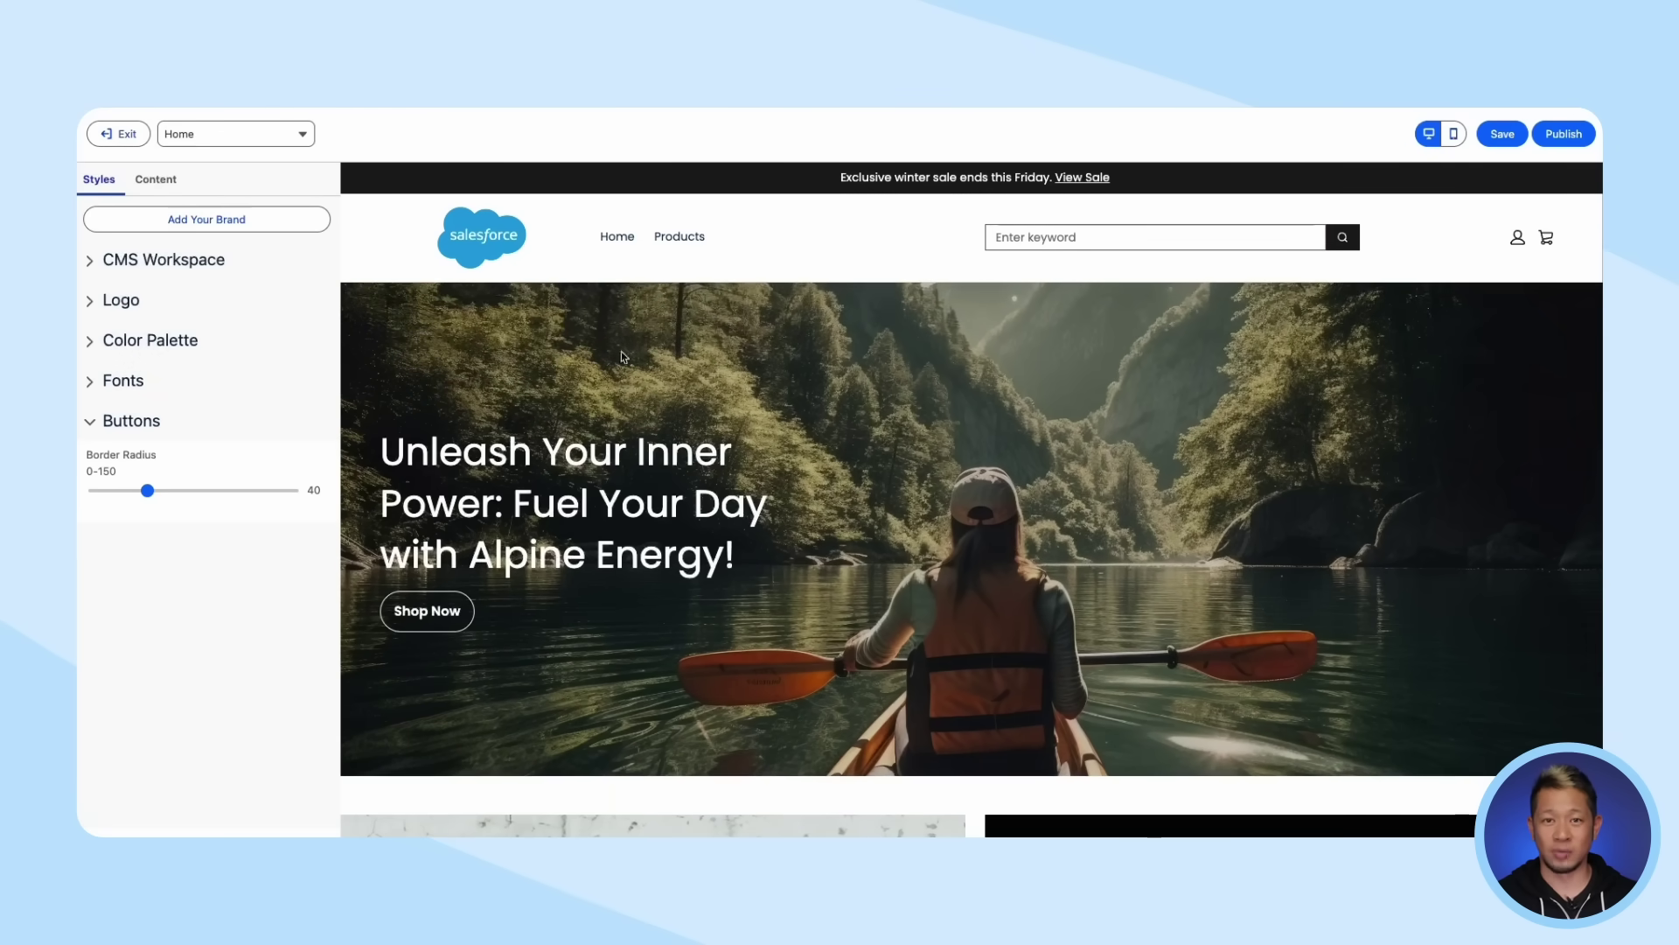
pyautogui.click(1454, 133)
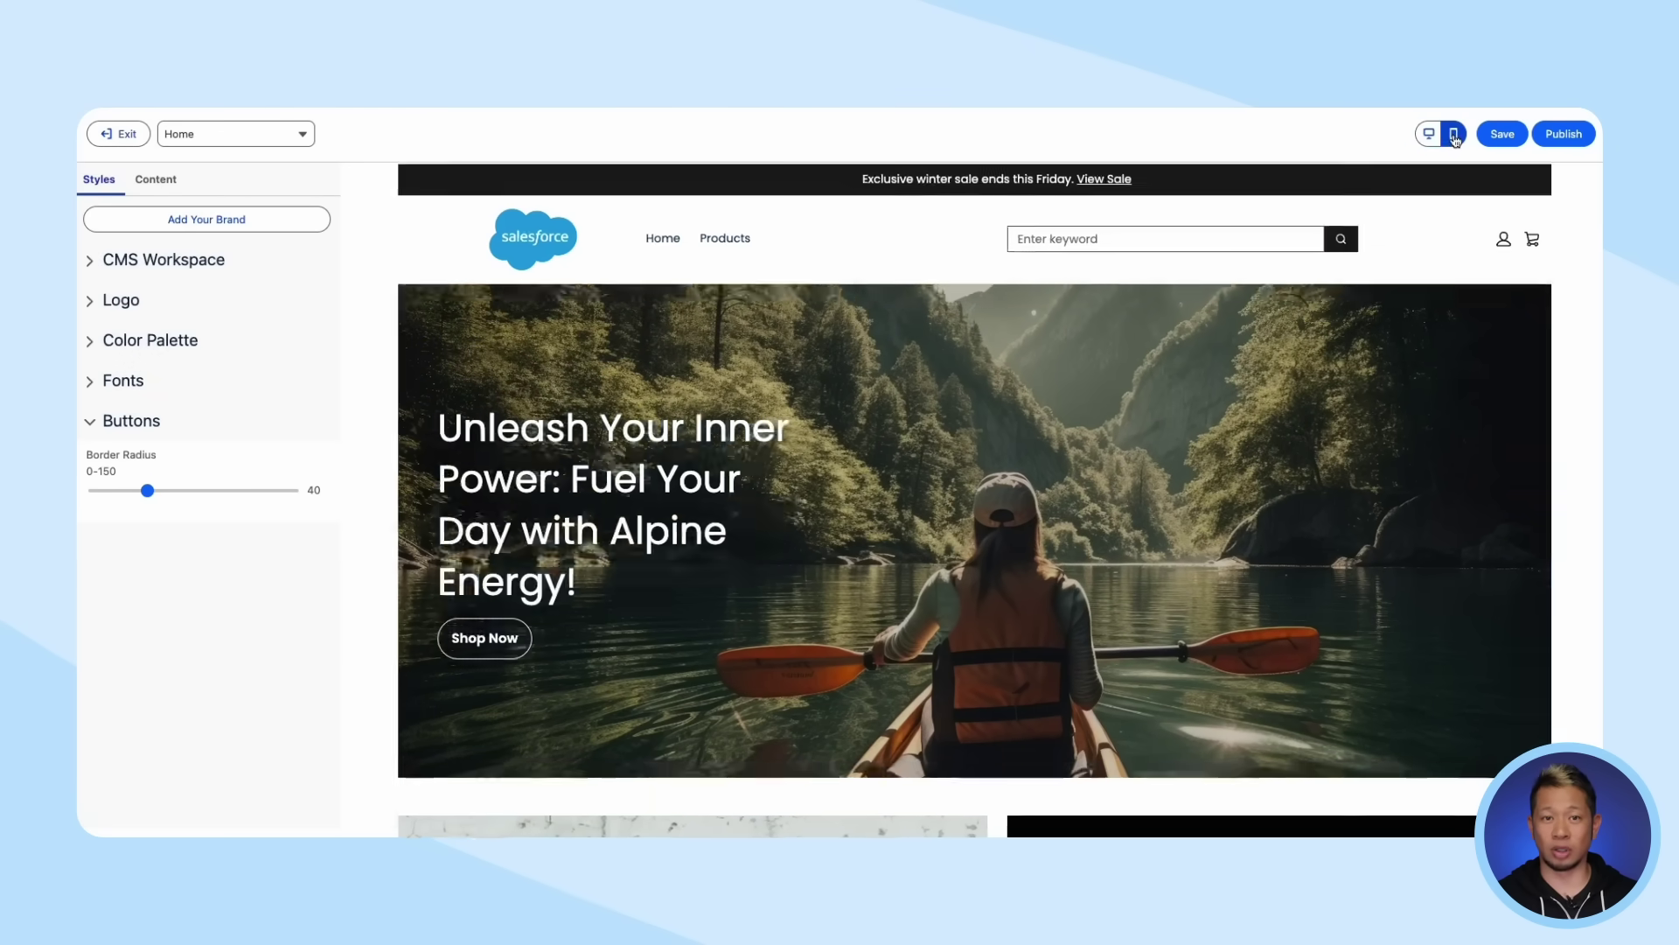
pyautogui.scroll(-10, 1104, 544)
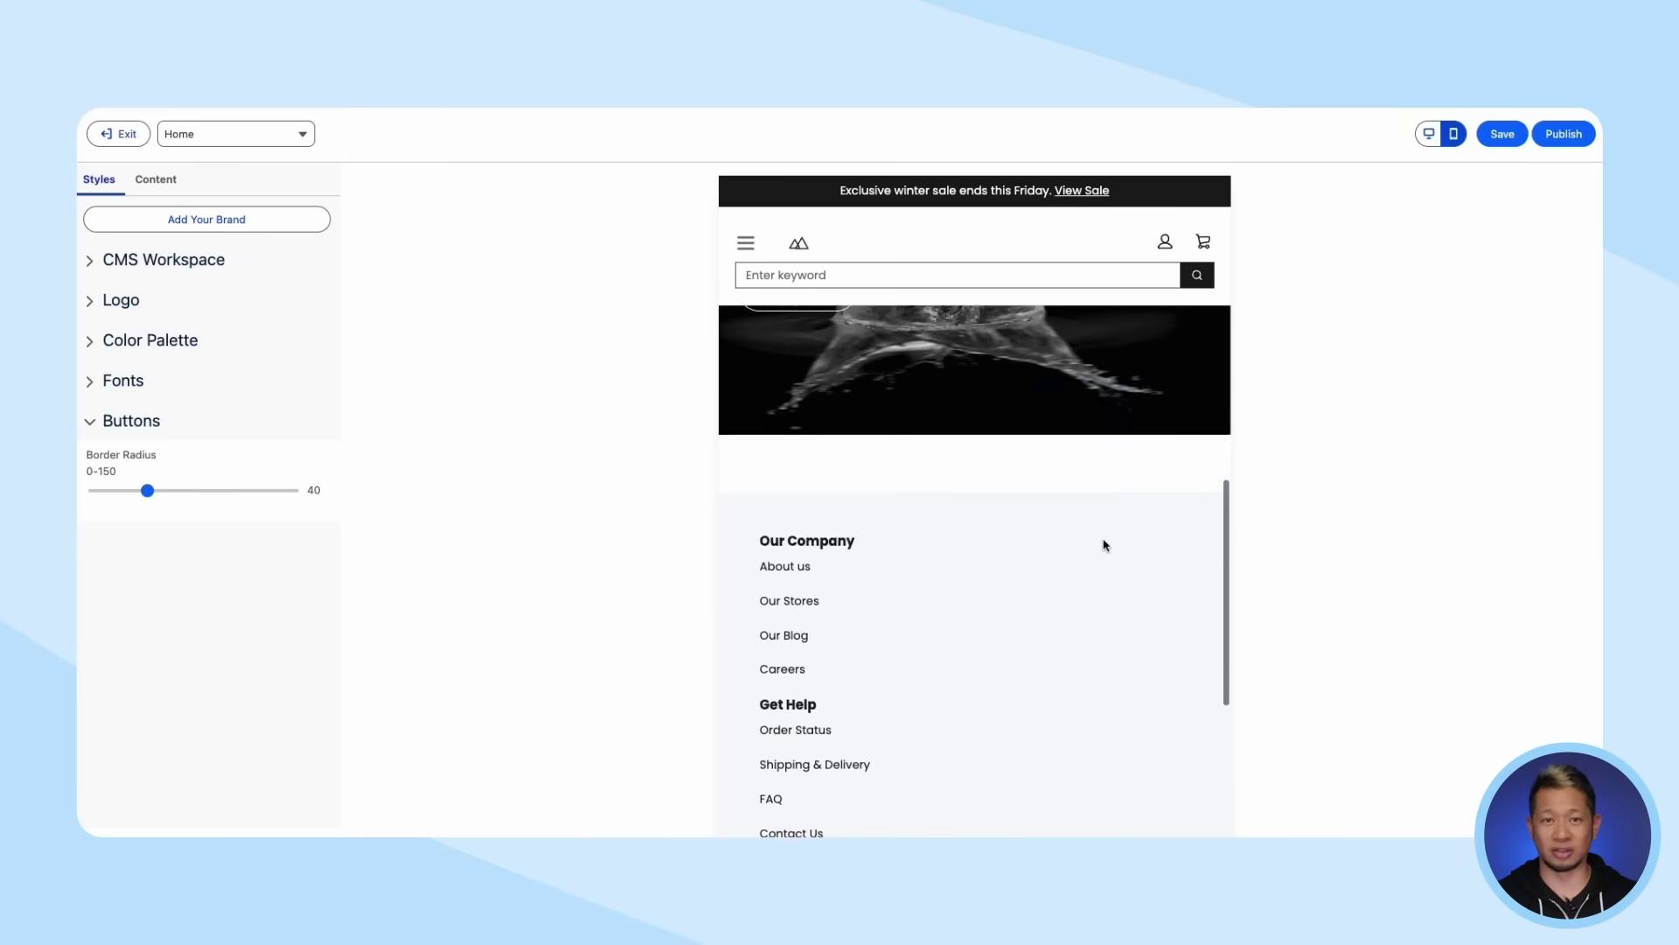
pyautogui.scroll(10, 1104, 542)
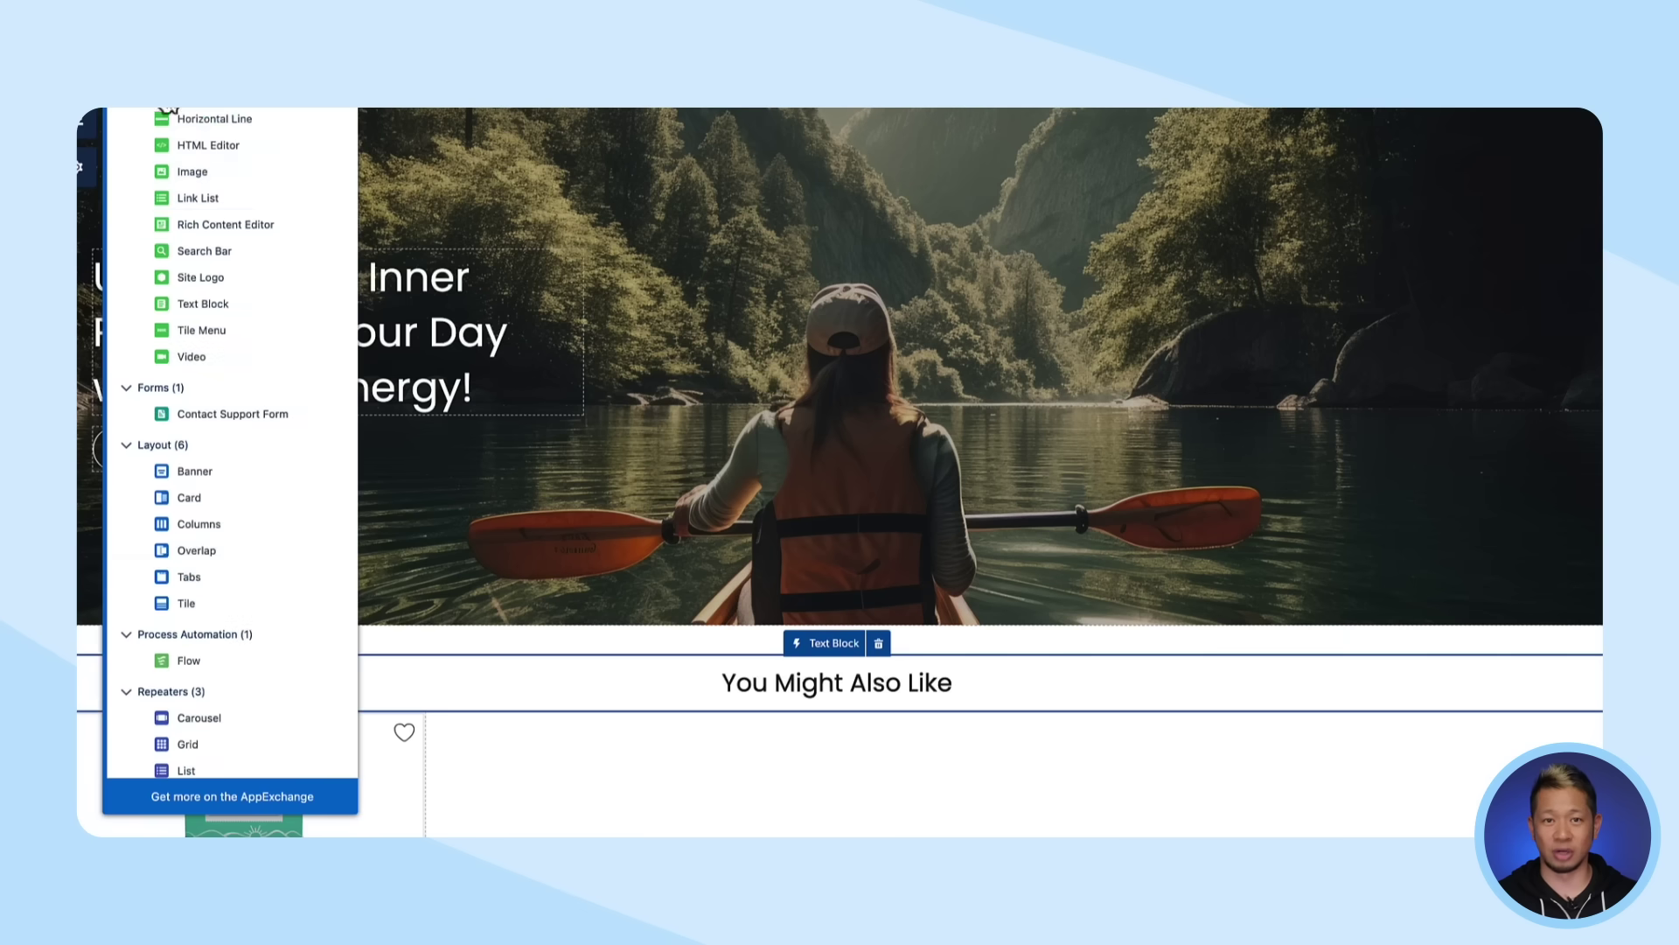
# Add a Tabs component below the "You Might Also Like" heading and rename its first tab "Bars".
pyautogui.moveTo(207, 171); pyautogui.dragTo(779, 720)
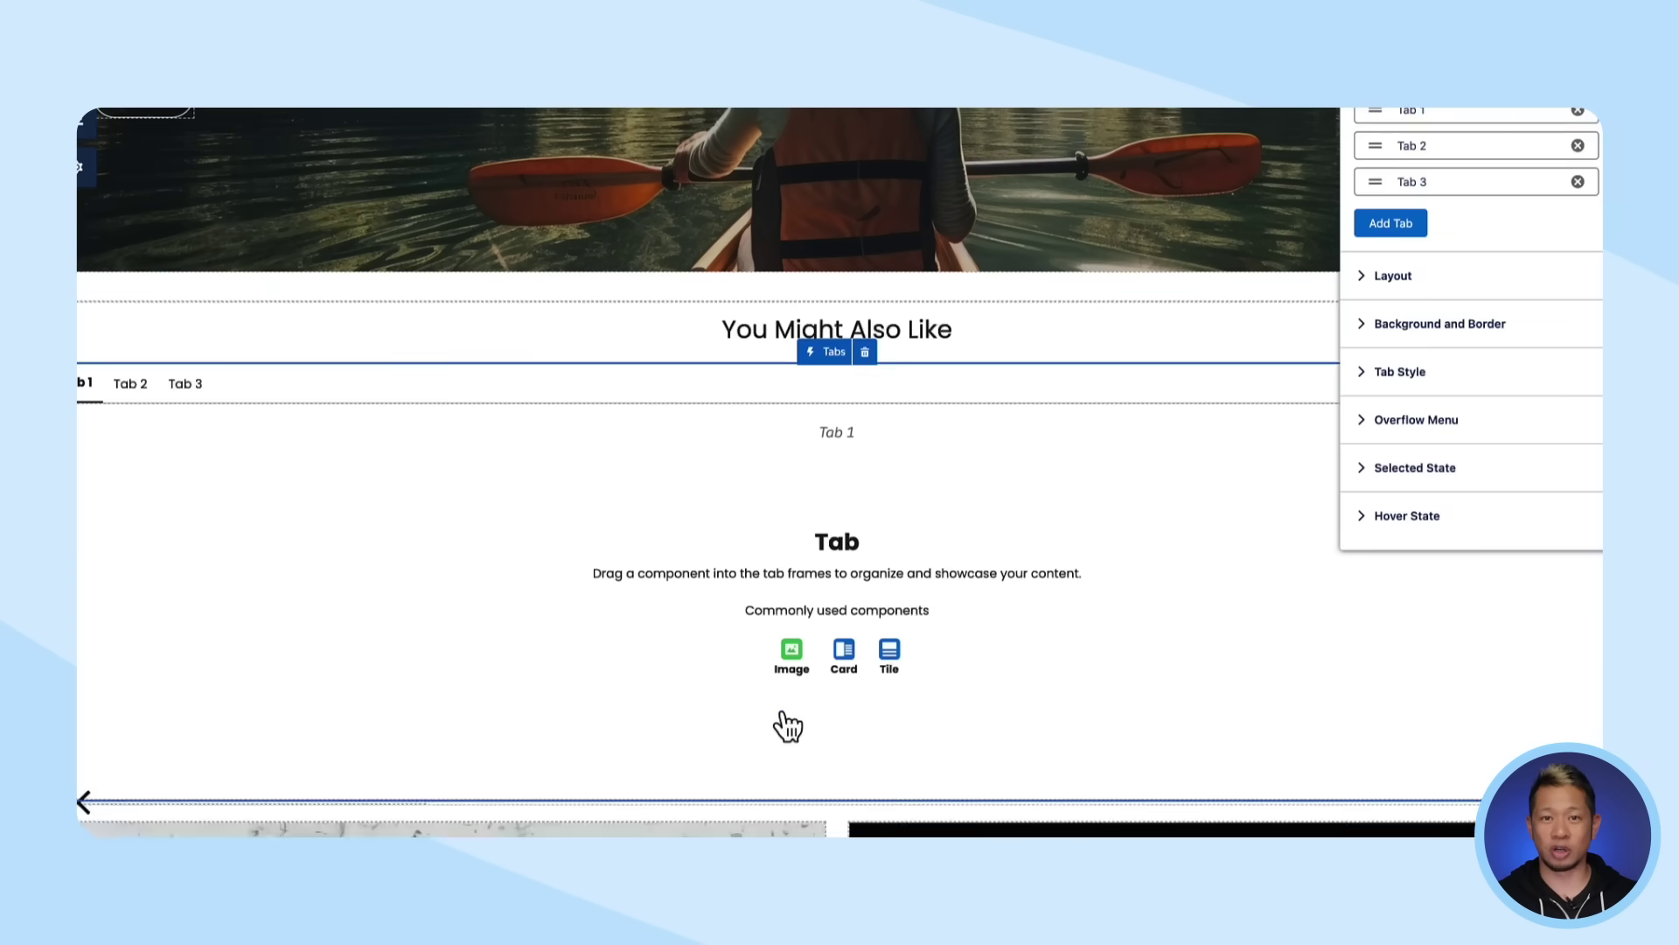
pyautogui.tripleClick(1409, 116)
pyautogui.write('Bars')
pyautogui.click(1414, 147)
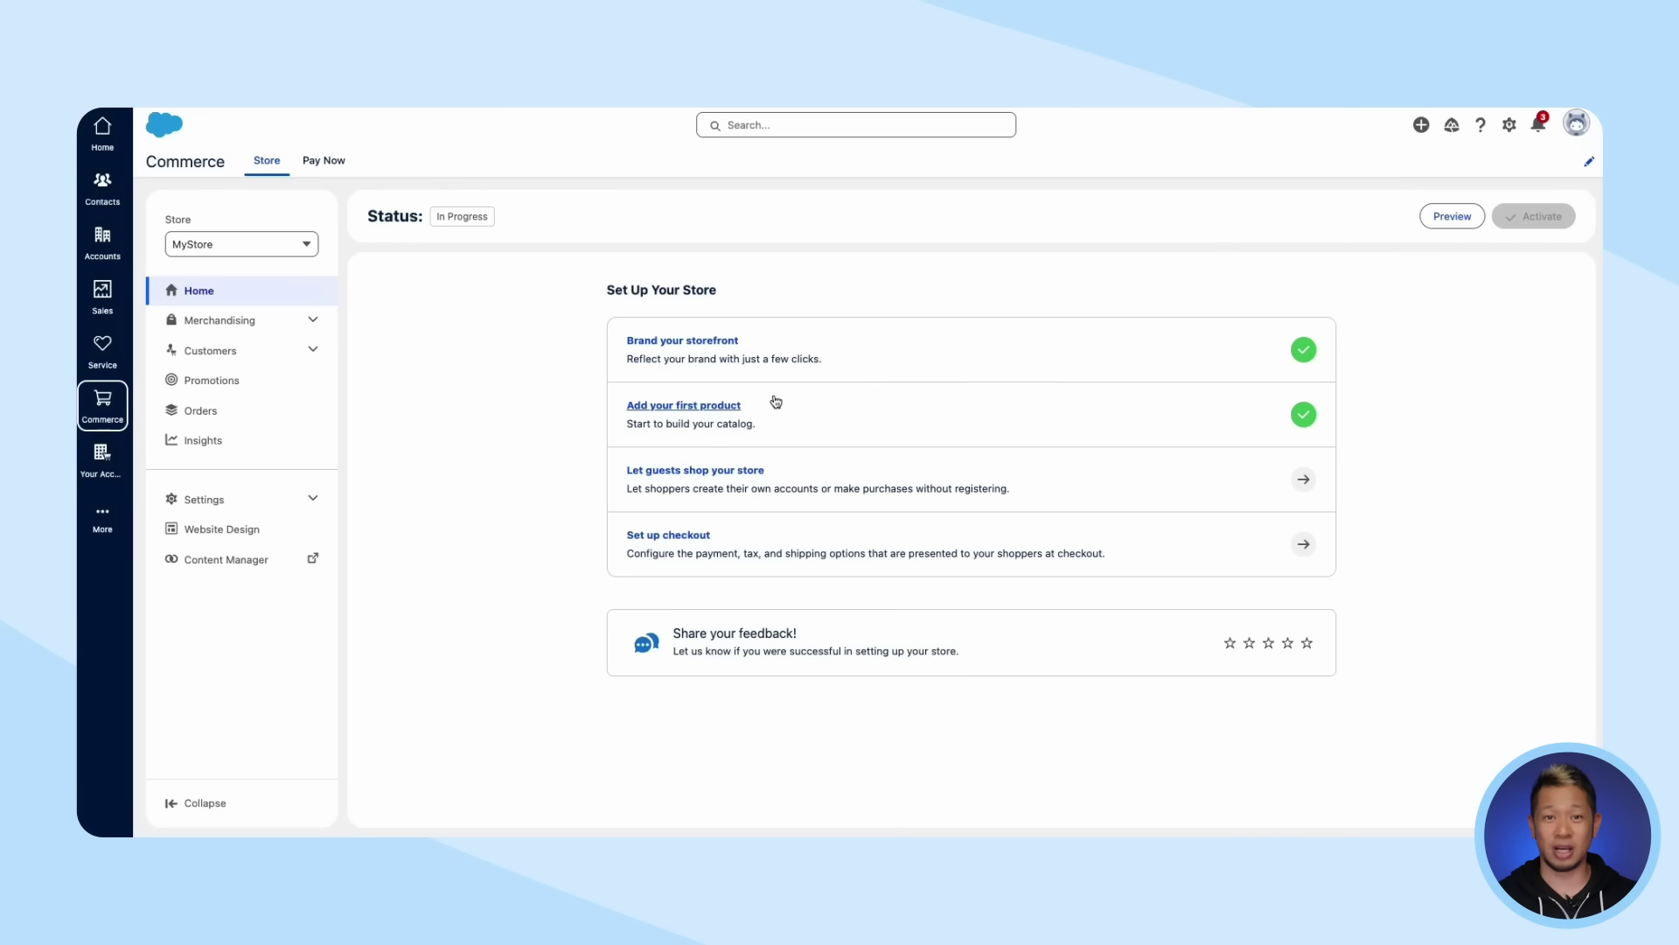
# Create a new product in the store's product workspace and name it "Black Shoes".
pyautogui.click(727, 407)
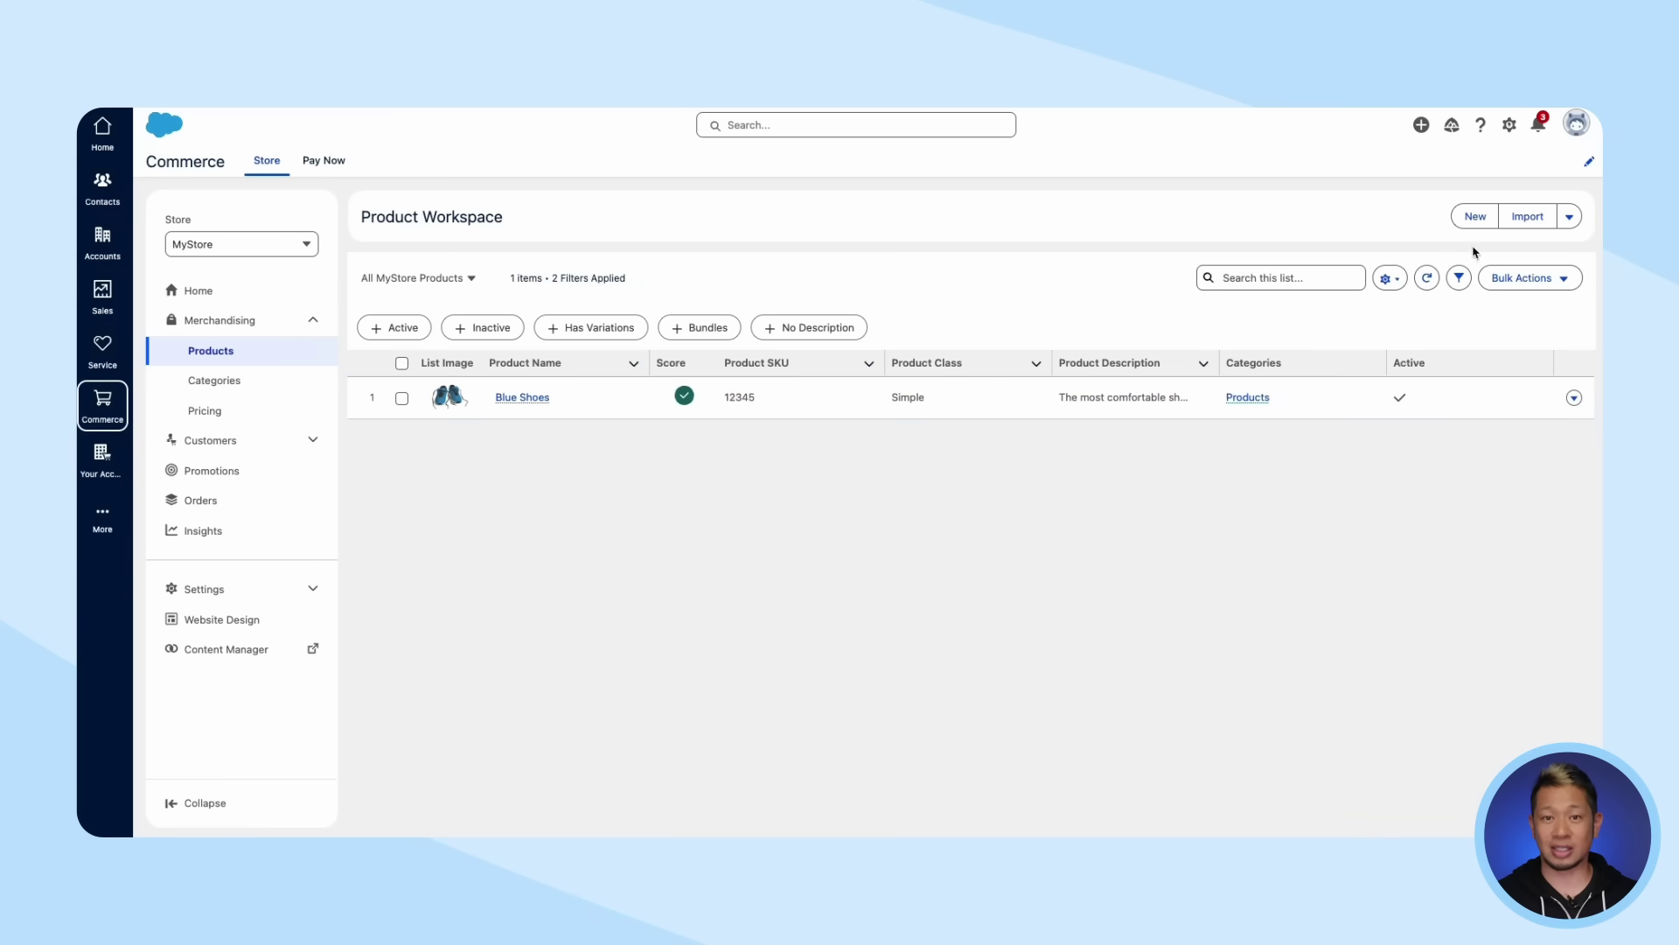
pyautogui.click(1475, 217)
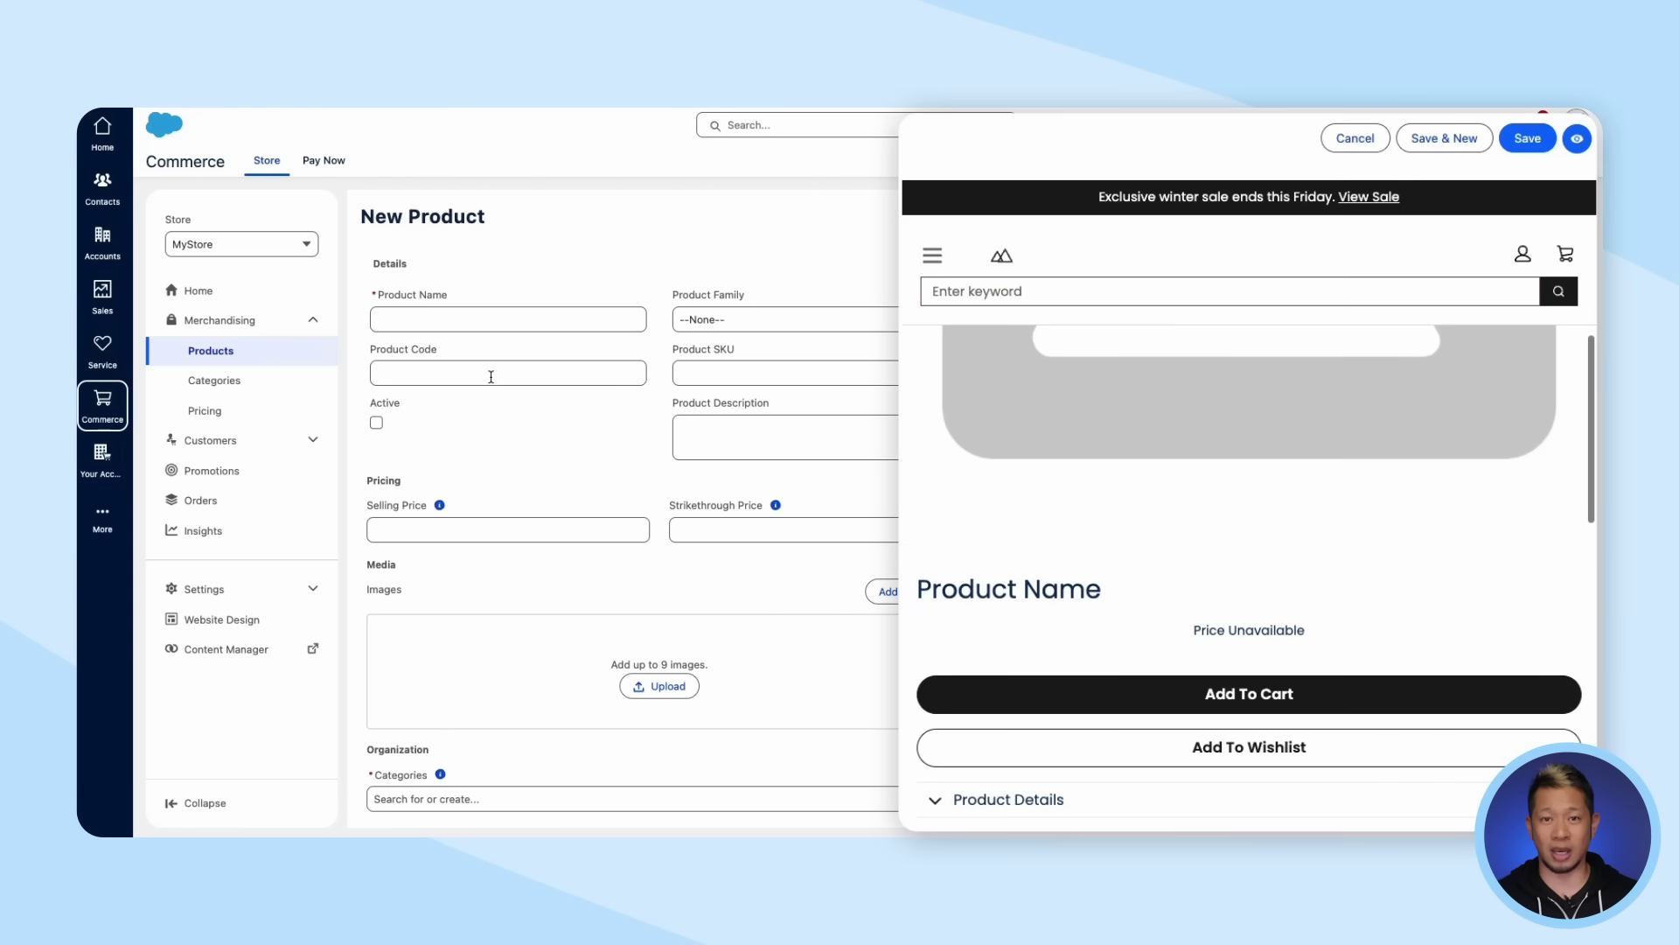
pyautogui.click(490, 319)
pyautogui.write('Blac')
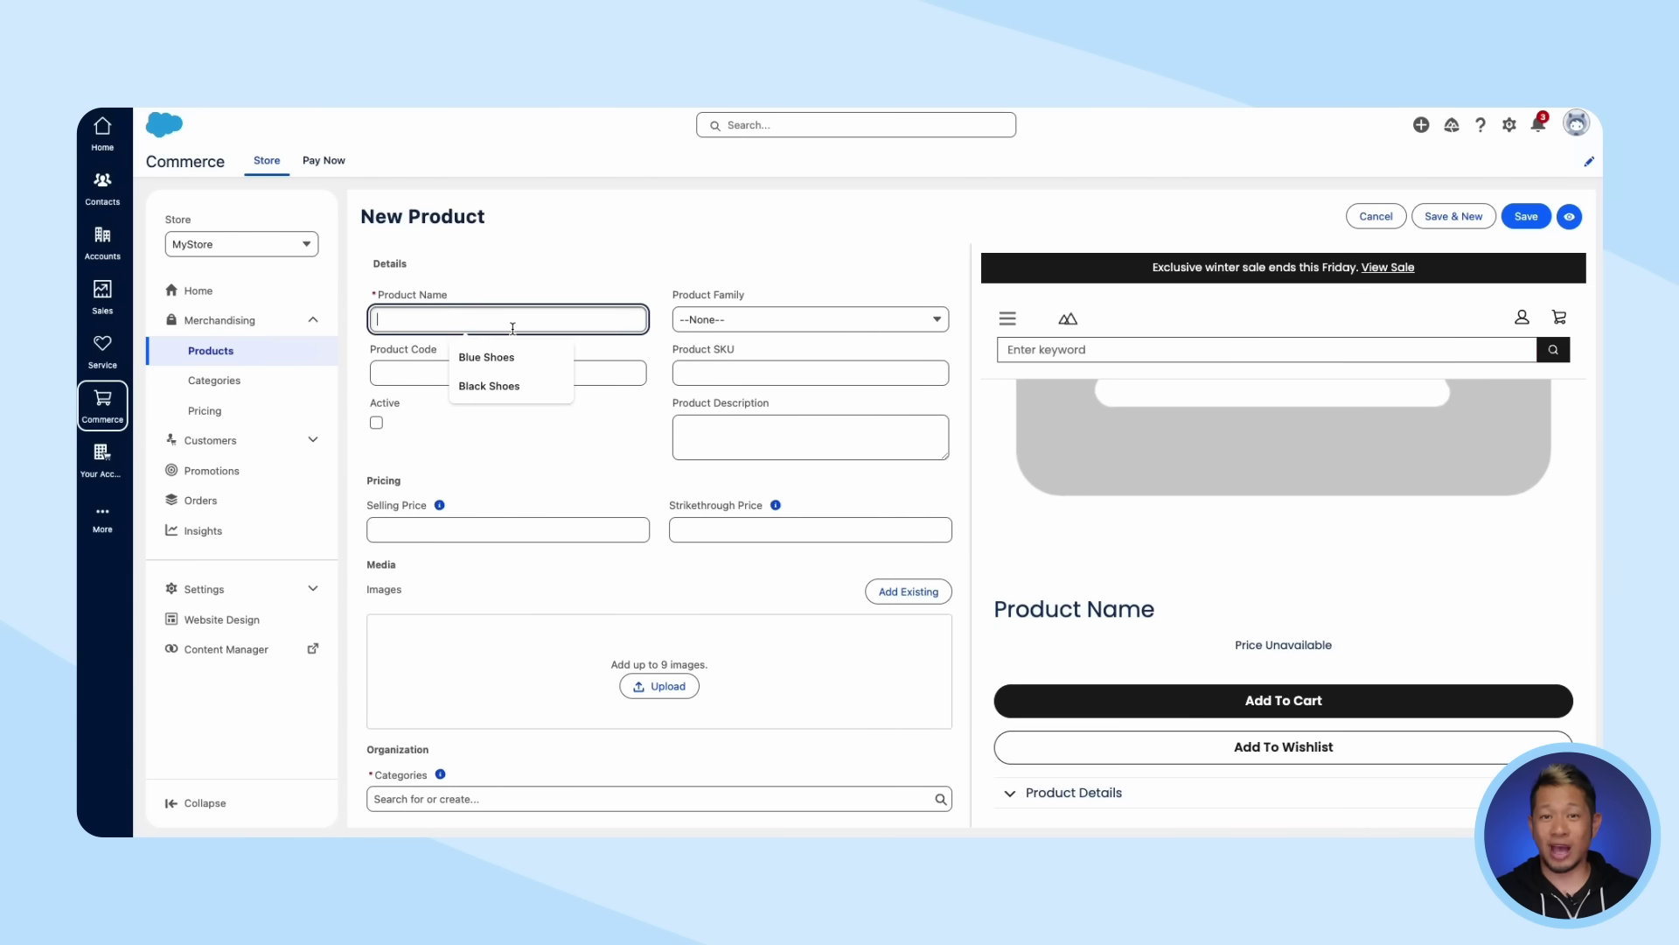
pyautogui.write('k Shoes')
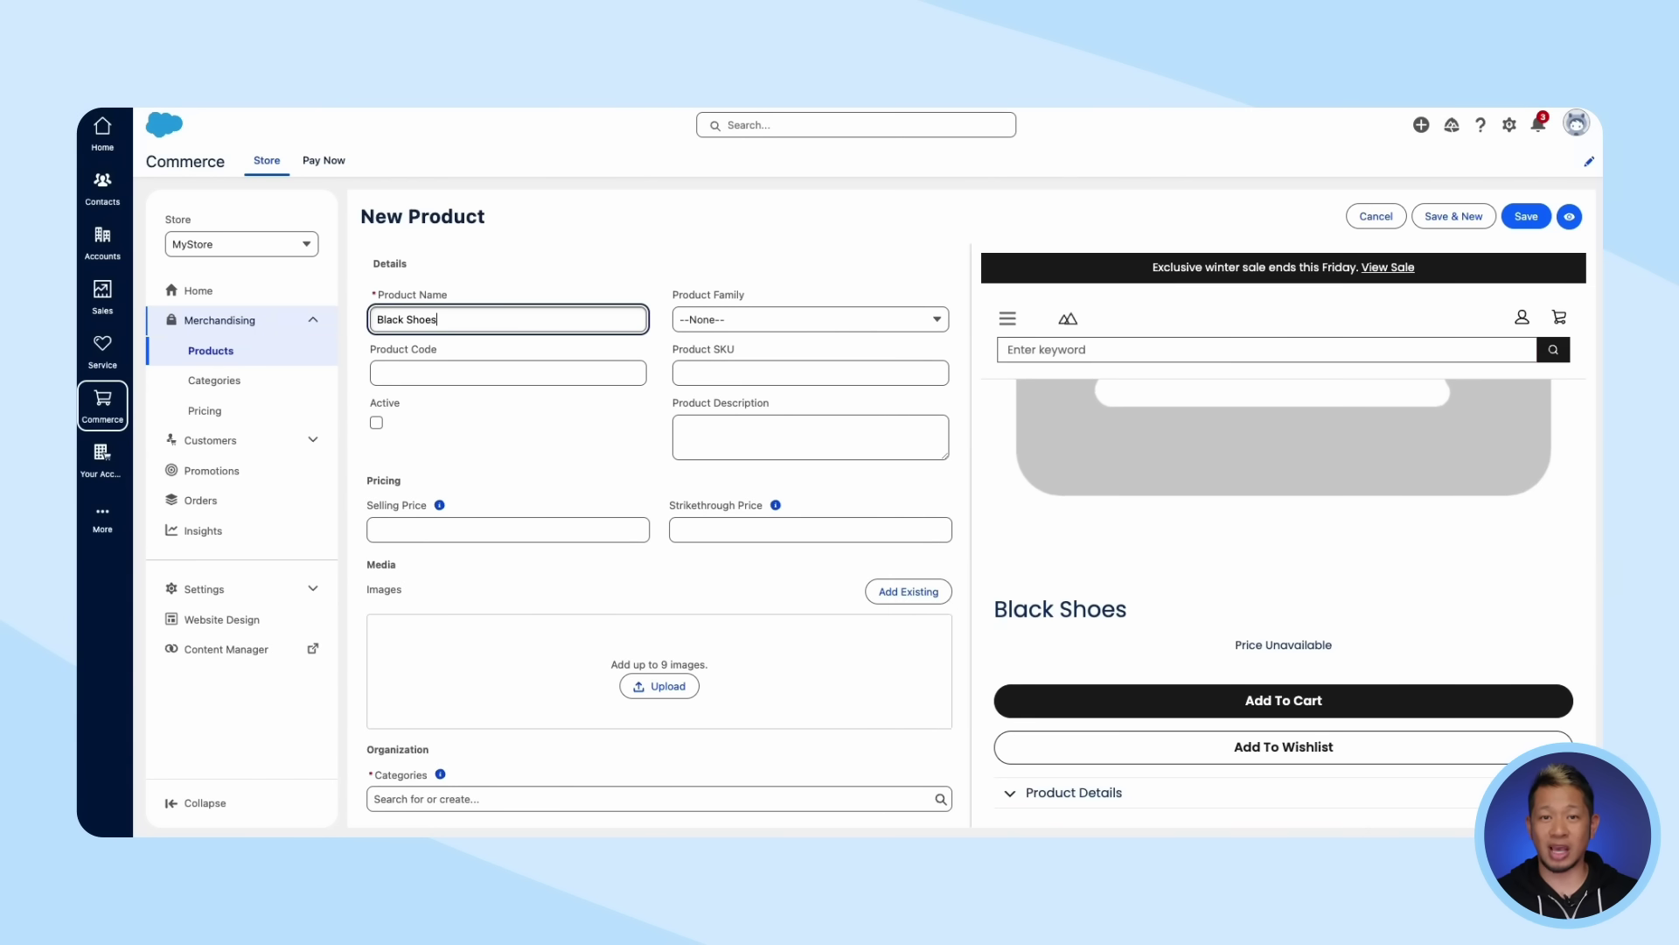
# Set the product family to None, the product code to 12 and the product SKU to 123466.
pyautogui.click(810, 319)
pyautogui.click(700, 371)
pyautogui.click(508, 373)
pyautogui.write('12')
pyautogui.click(810, 373)
pyautogui.write('123466')
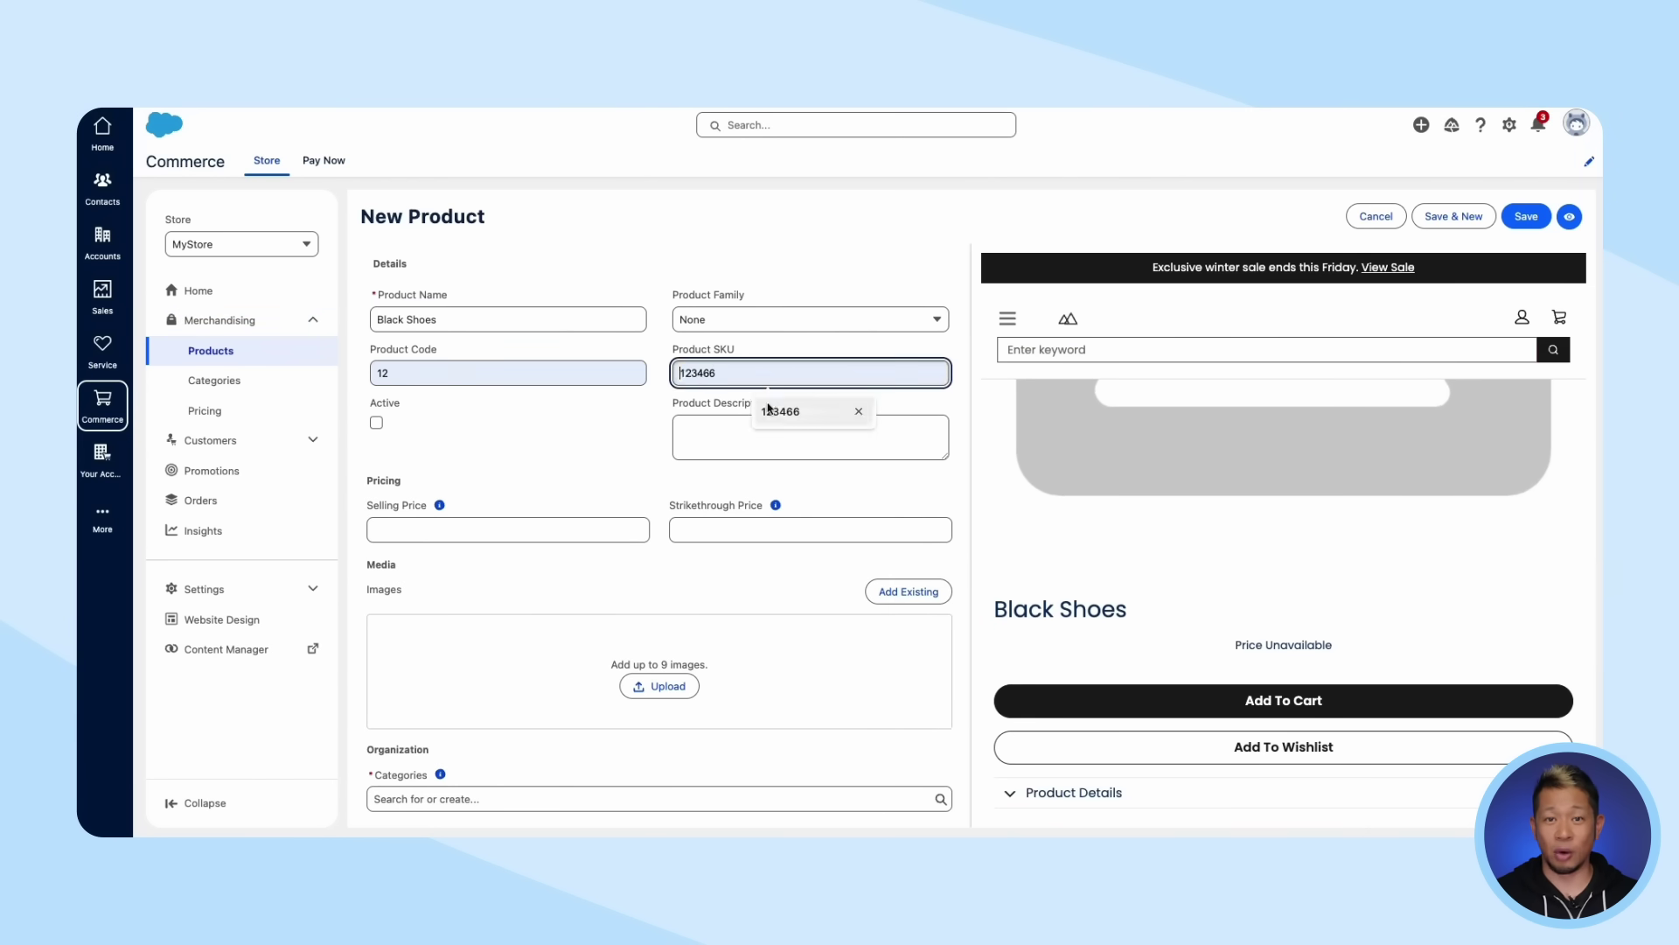
# Enter the product description "The most comfortable shoes, period!" and mark the product as active.
pyautogui.click(810, 437)
pyautogui.write('The most comfortable shoes, period!')
pyautogui.click(376, 423)
# Set the product's selling price to 100 and its strikethrough price to 200.
pyautogui.click(443, 531)
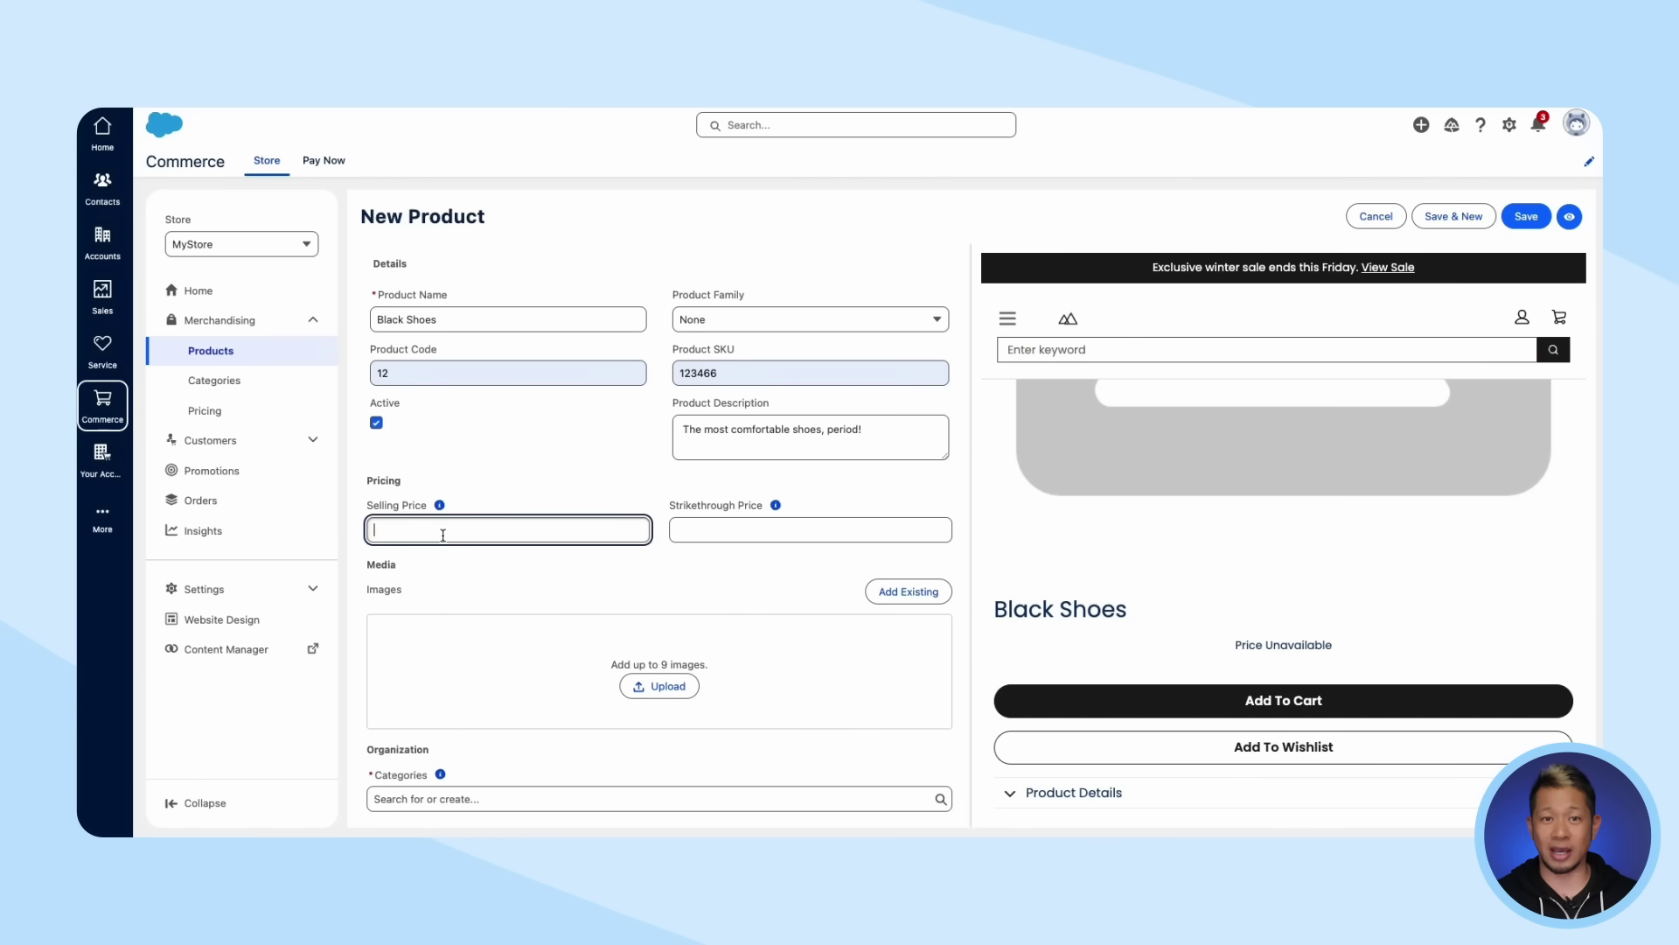
pyautogui.write('100')
pyautogui.click(746, 529)
pyautogui.write('200')
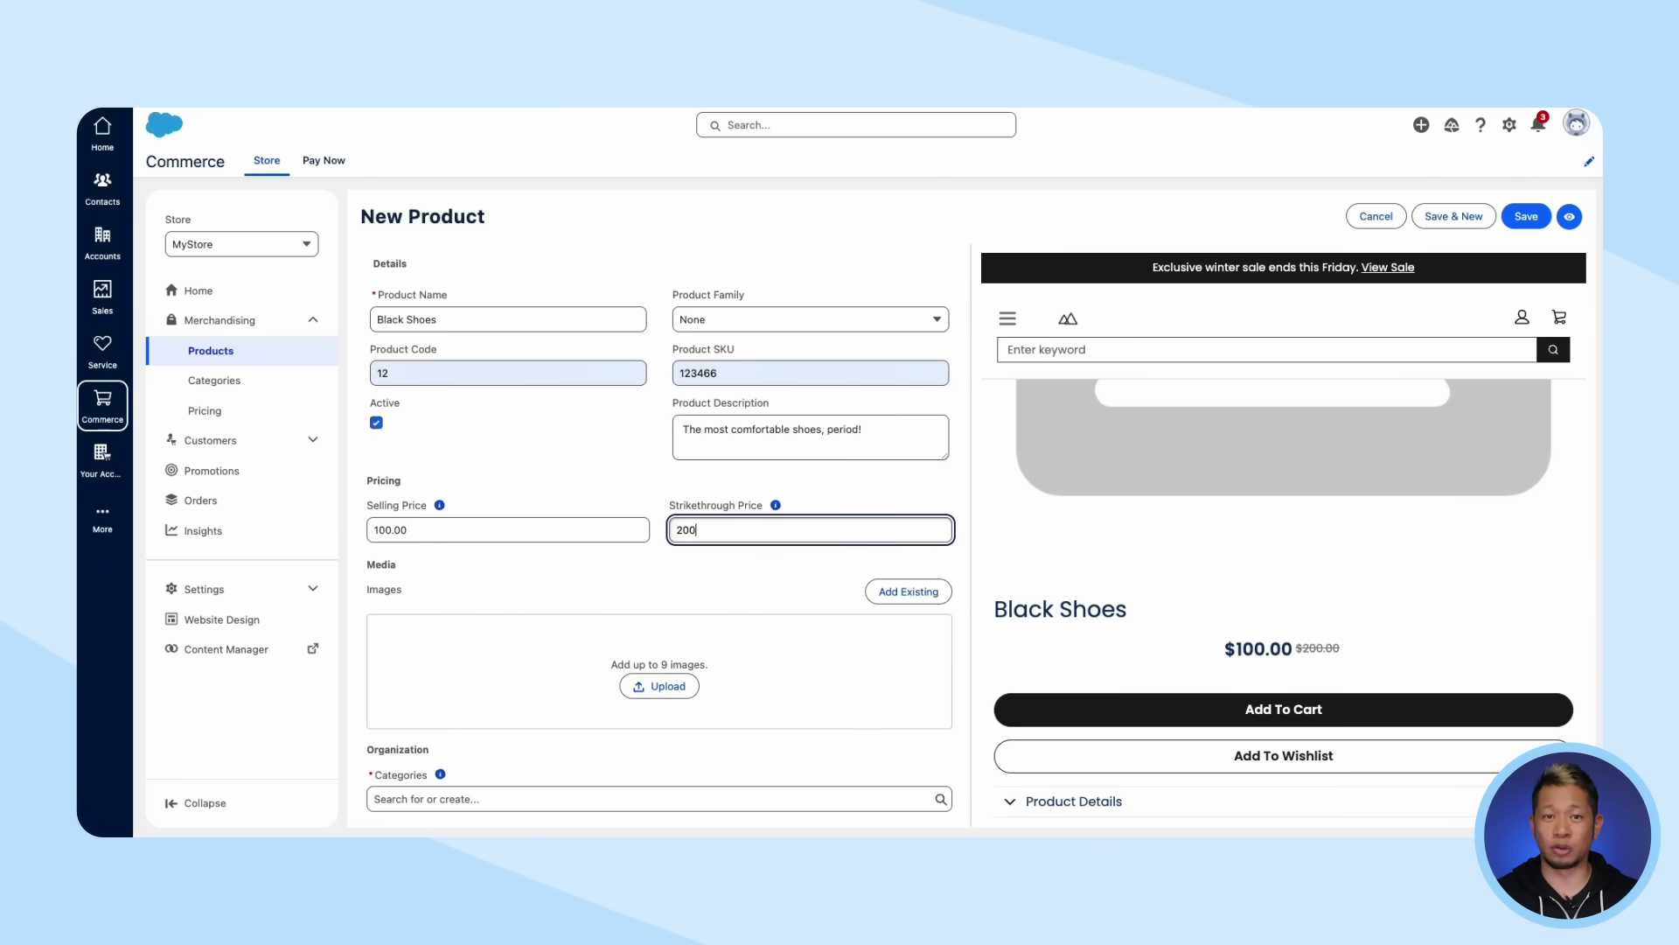
pyautogui.click(719, 579)
# Upload the black shoes photo as both the list image and the default image of the product.
pyautogui.scroll(-1, 814, 770)
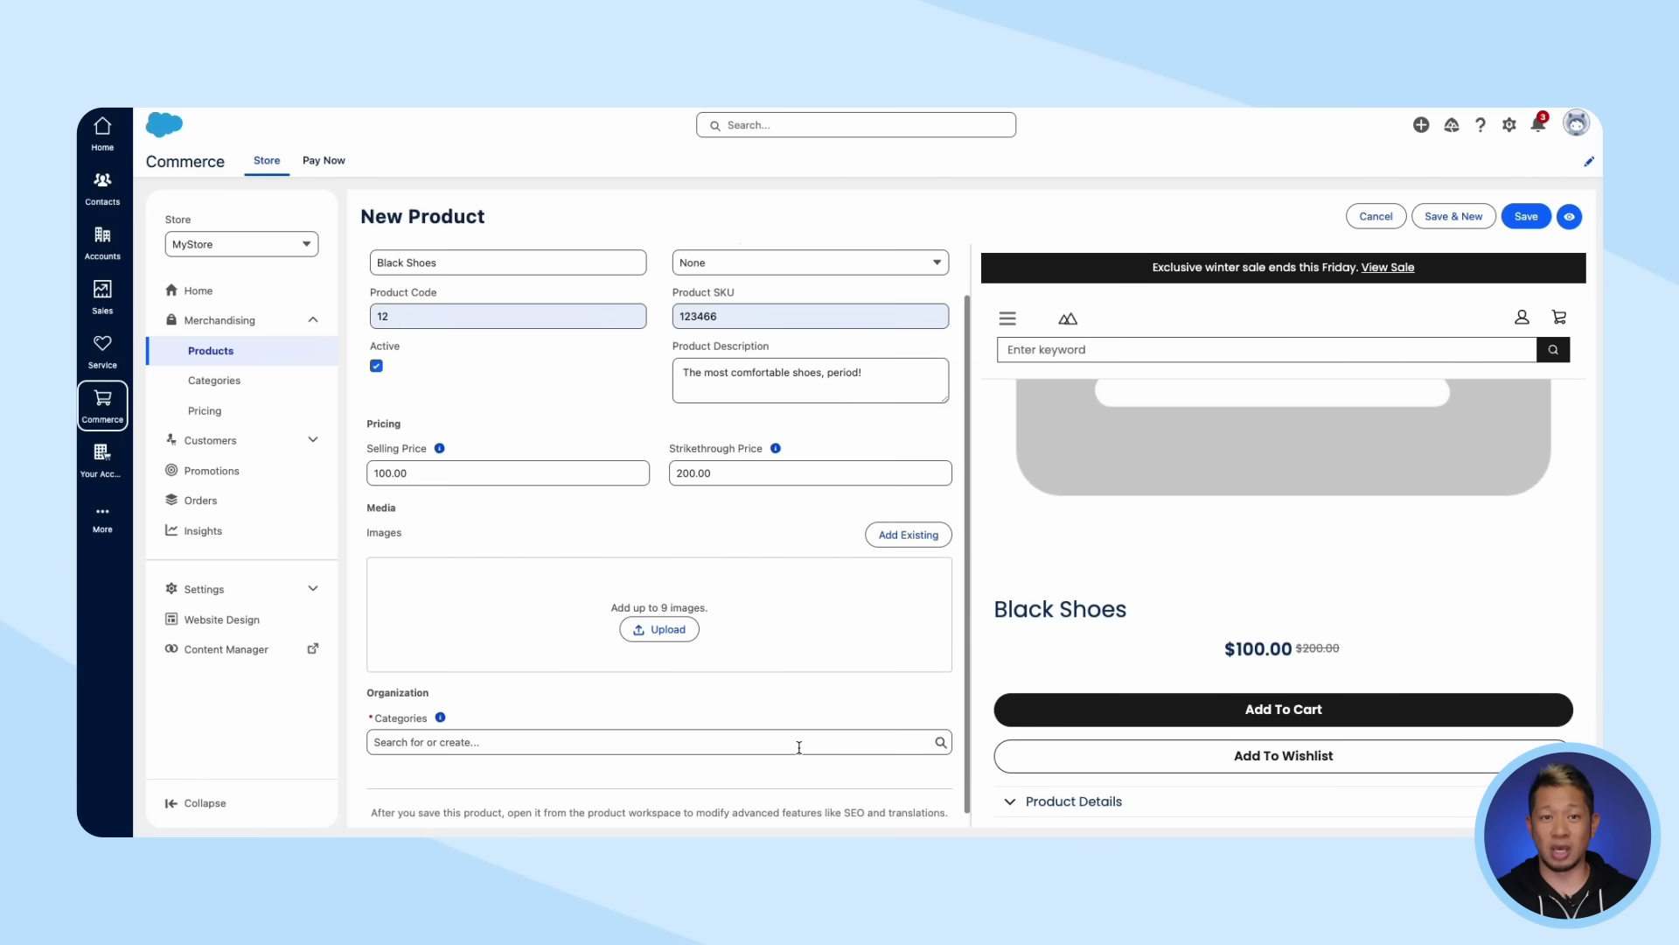
pyautogui.click(686, 630)
pyautogui.doubleClick(899, 382)
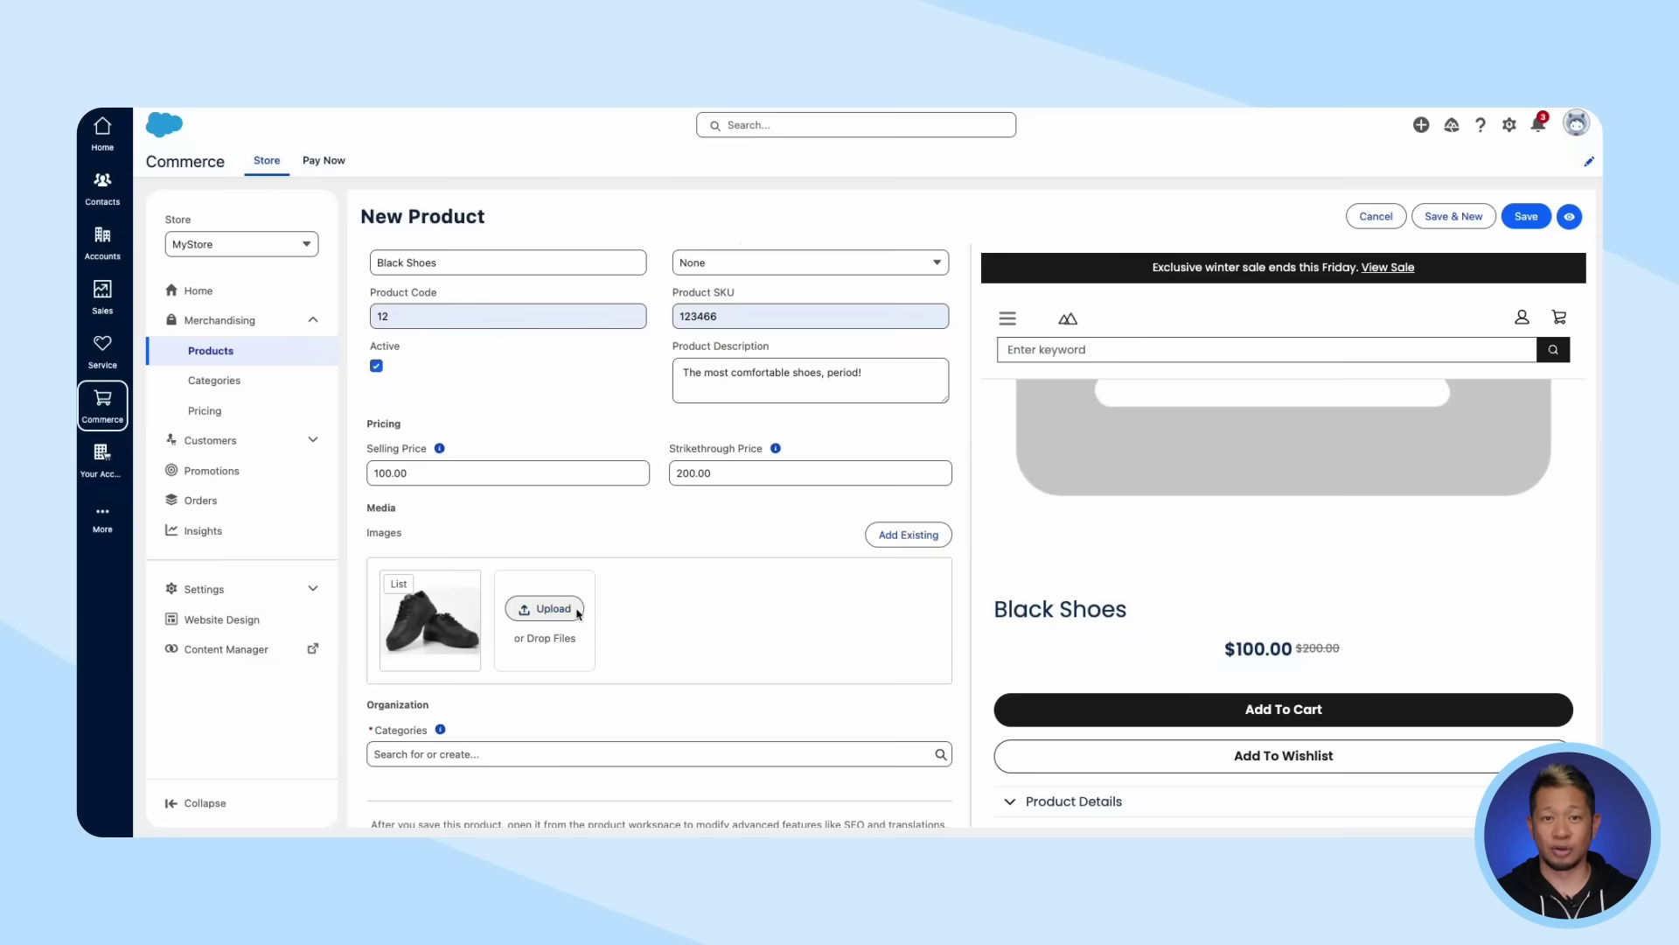
pyautogui.click(543, 608)
pyautogui.click(892, 382)
pyautogui.doubleClick(892, 385)
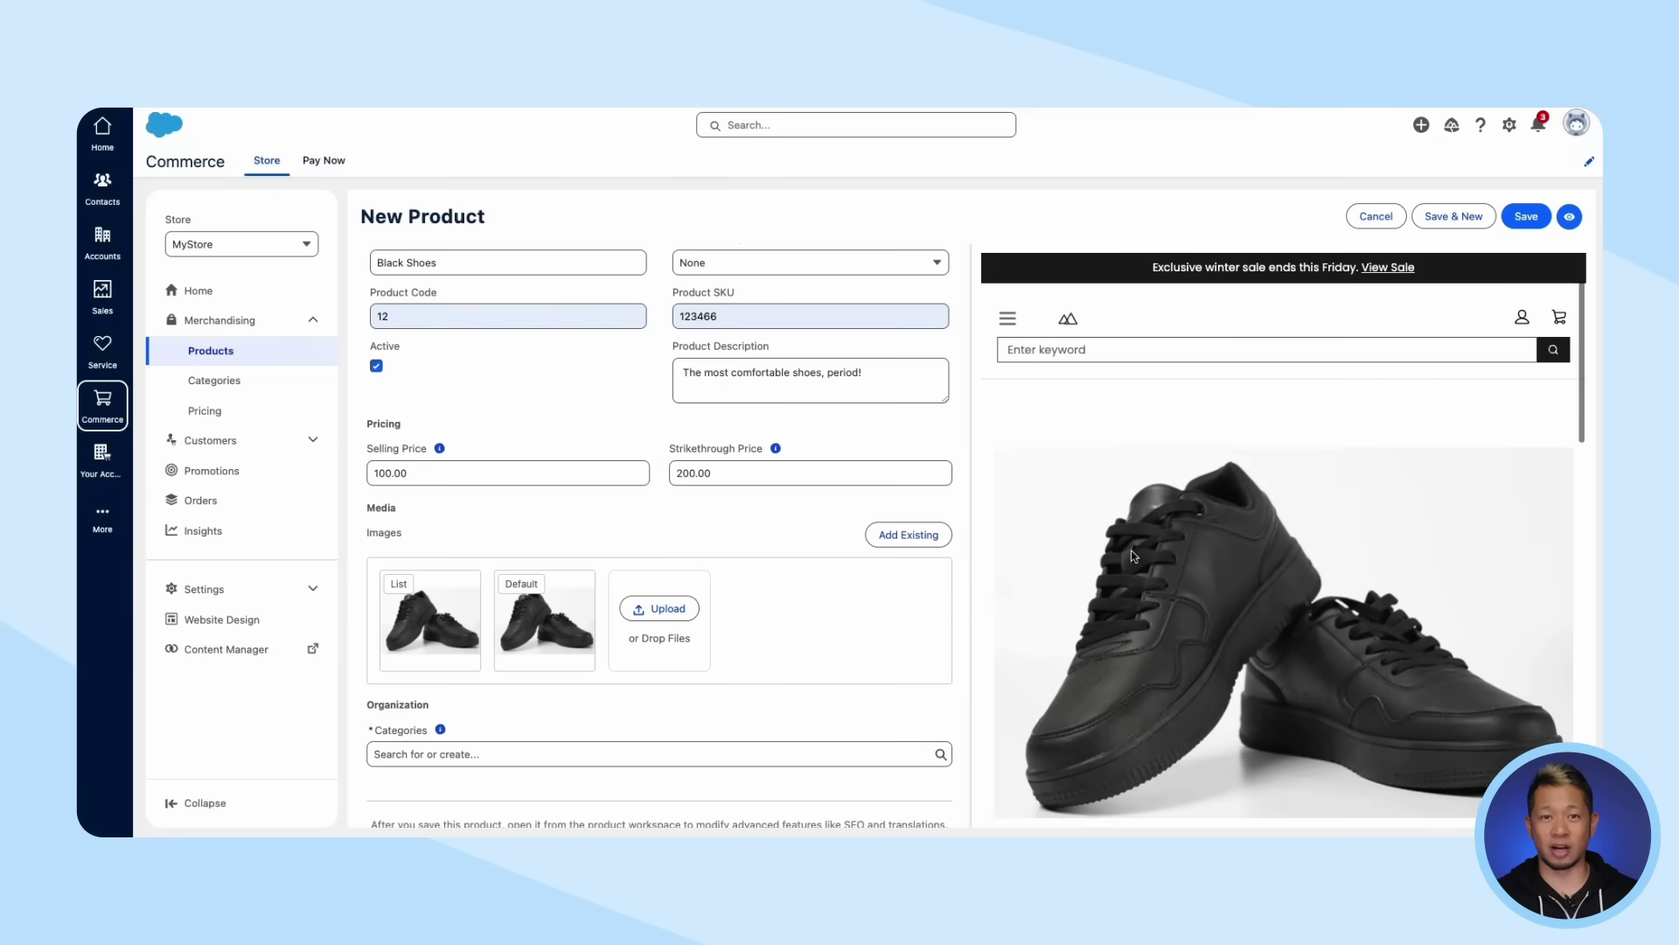
# Assign the product to the Products category and save it.
pyautogui.scroll(-1, 894, 710)
pyautogui.click(872, 742)
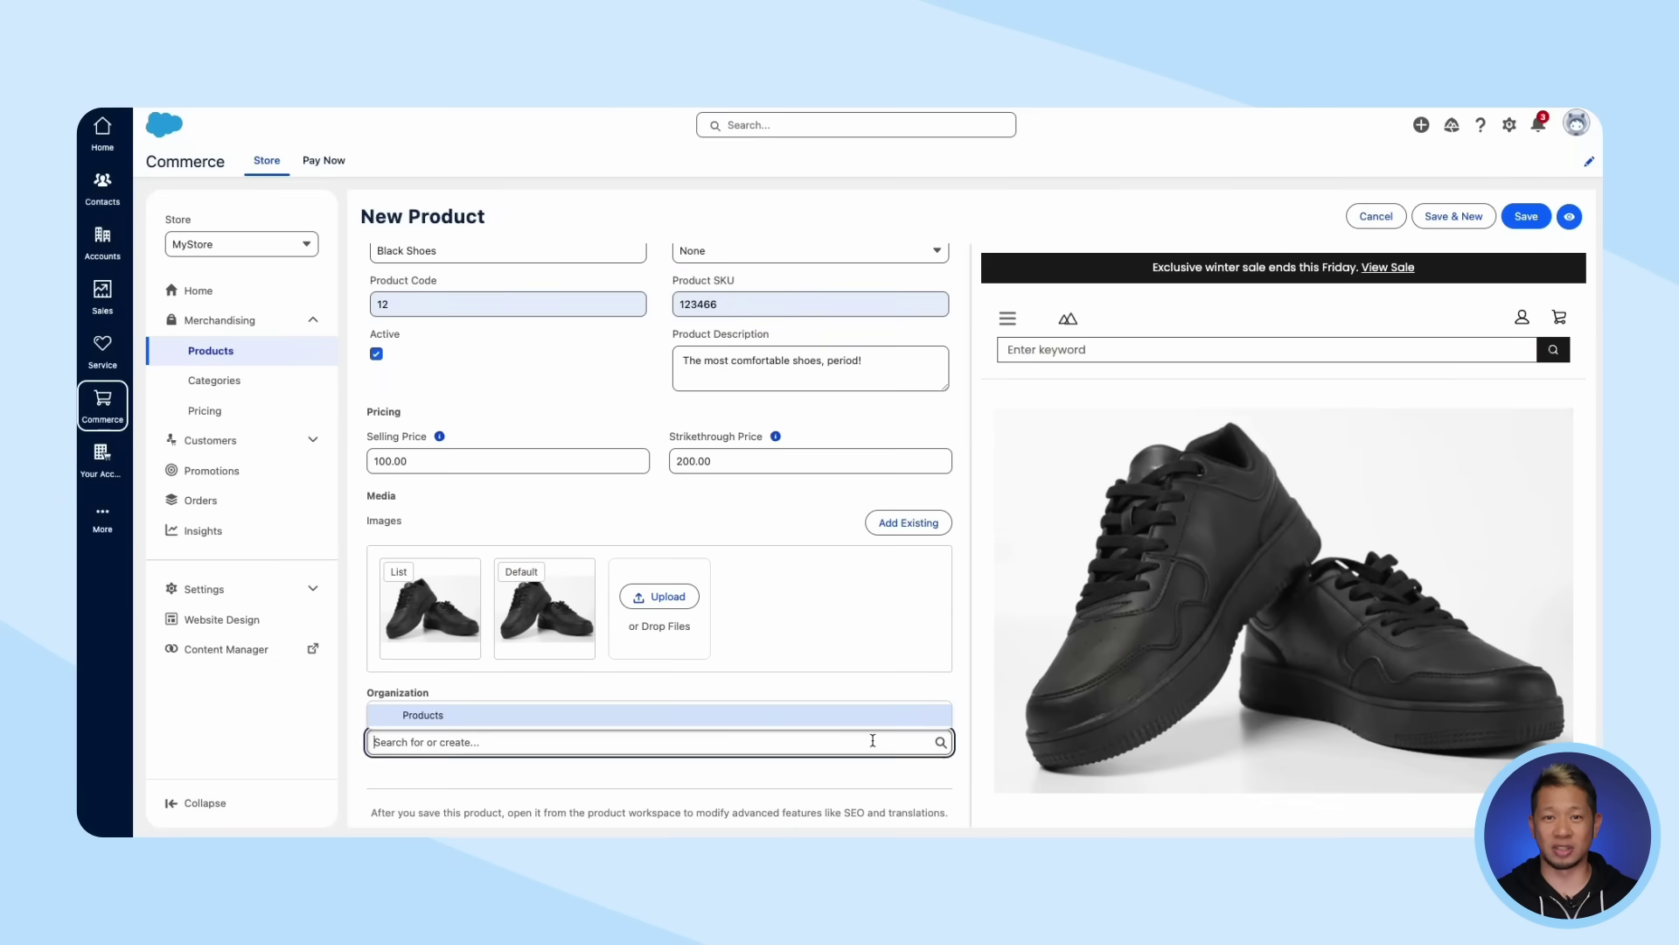
pyautogui.click(441, 715)
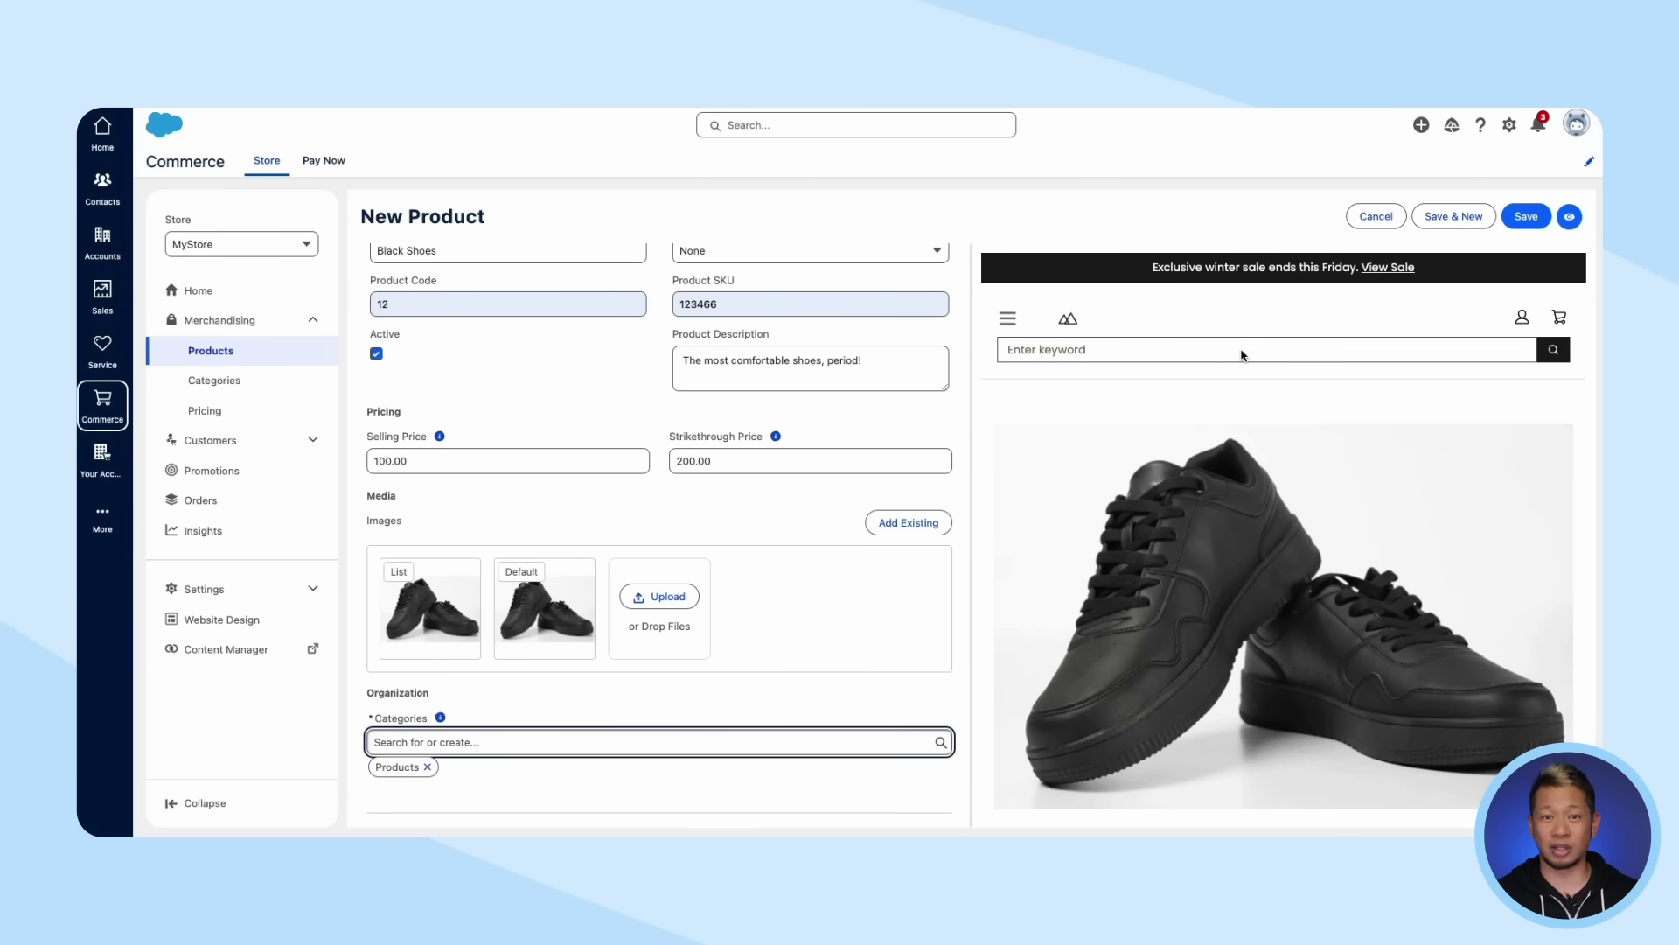
pyautogui.click(1526, 216)
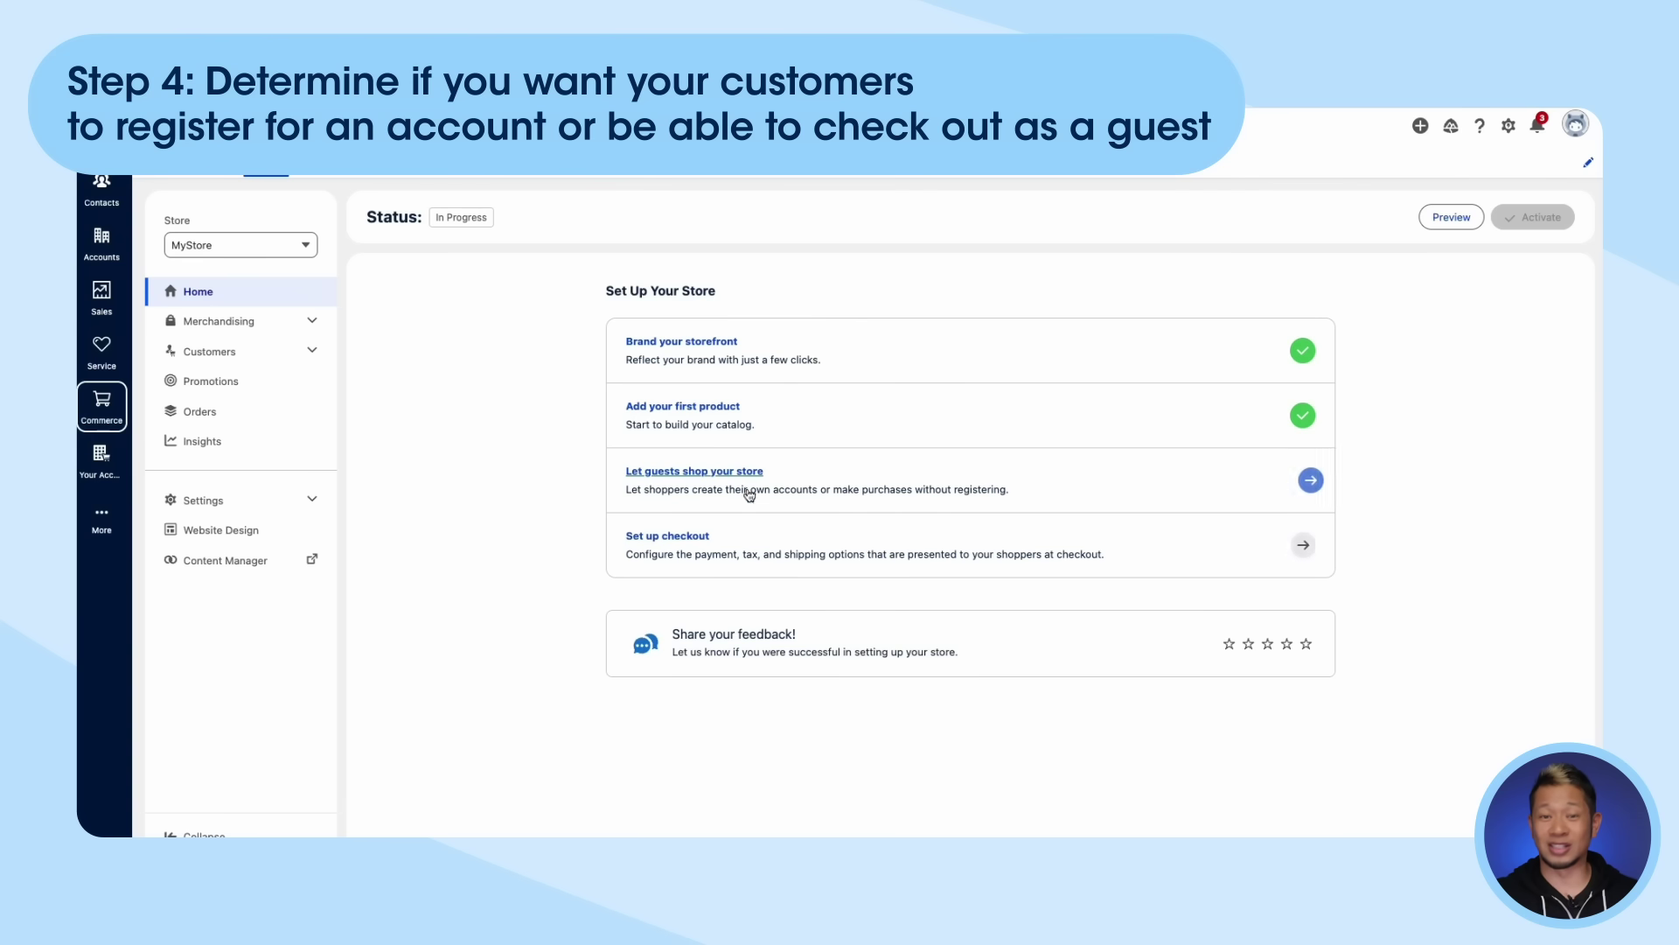
# Let guests shop the store by accepting the considerations and enabling person accounts for guest access and self-registration.
pyautogui.click(831, 486)
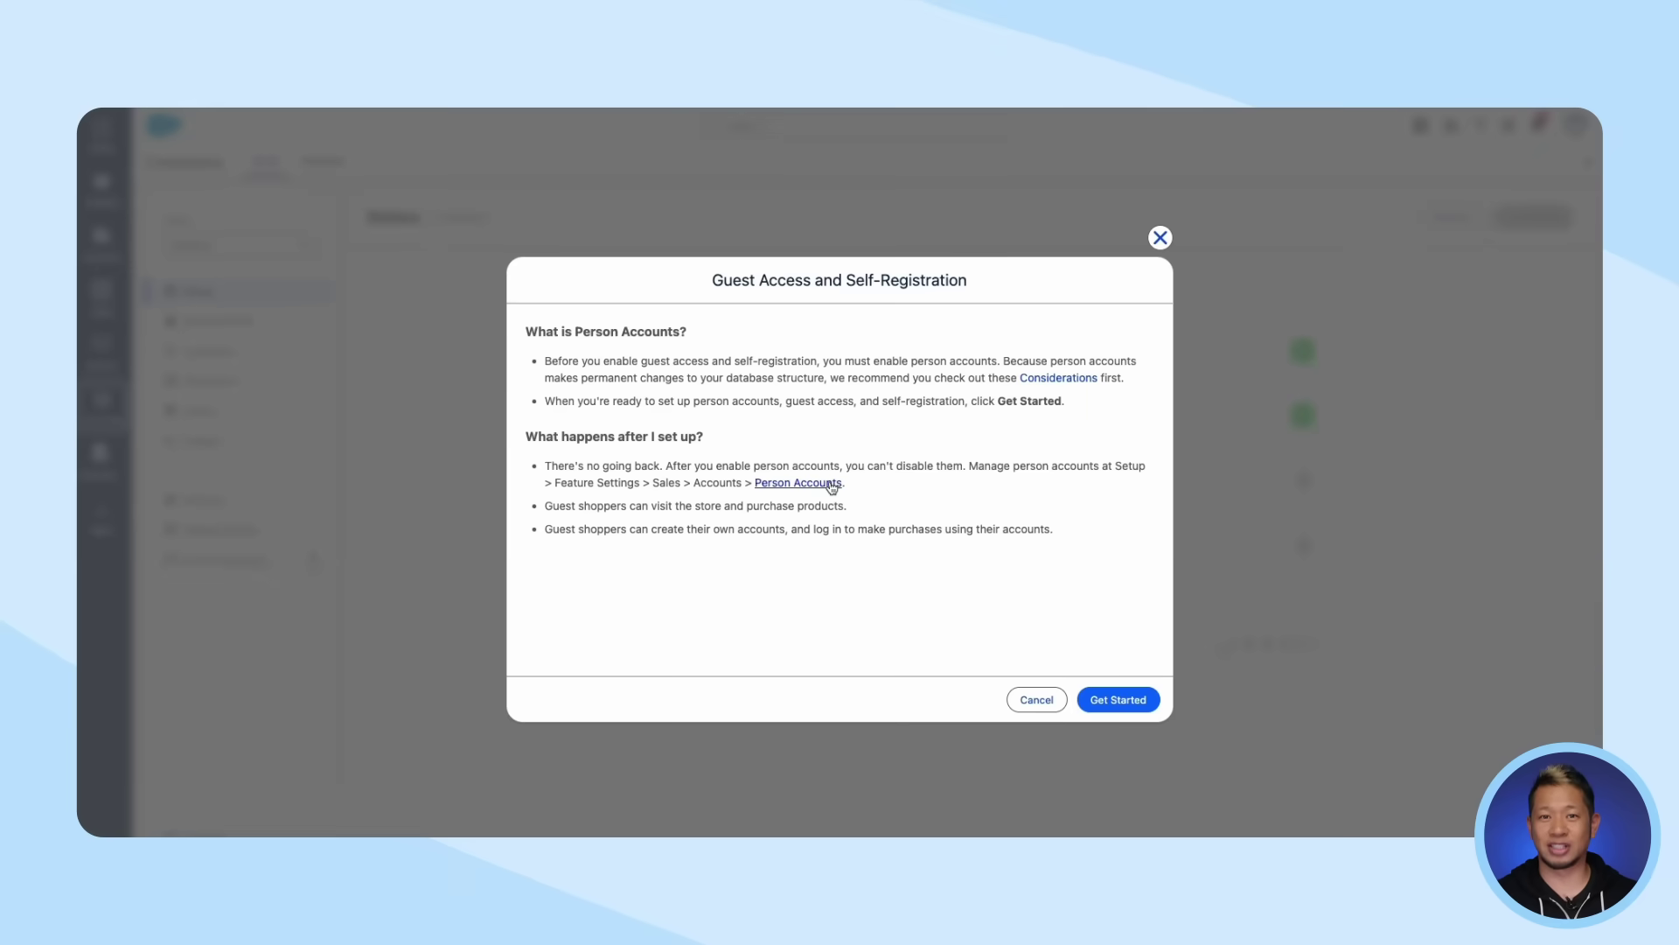
pyautogui.click(1127, 705)
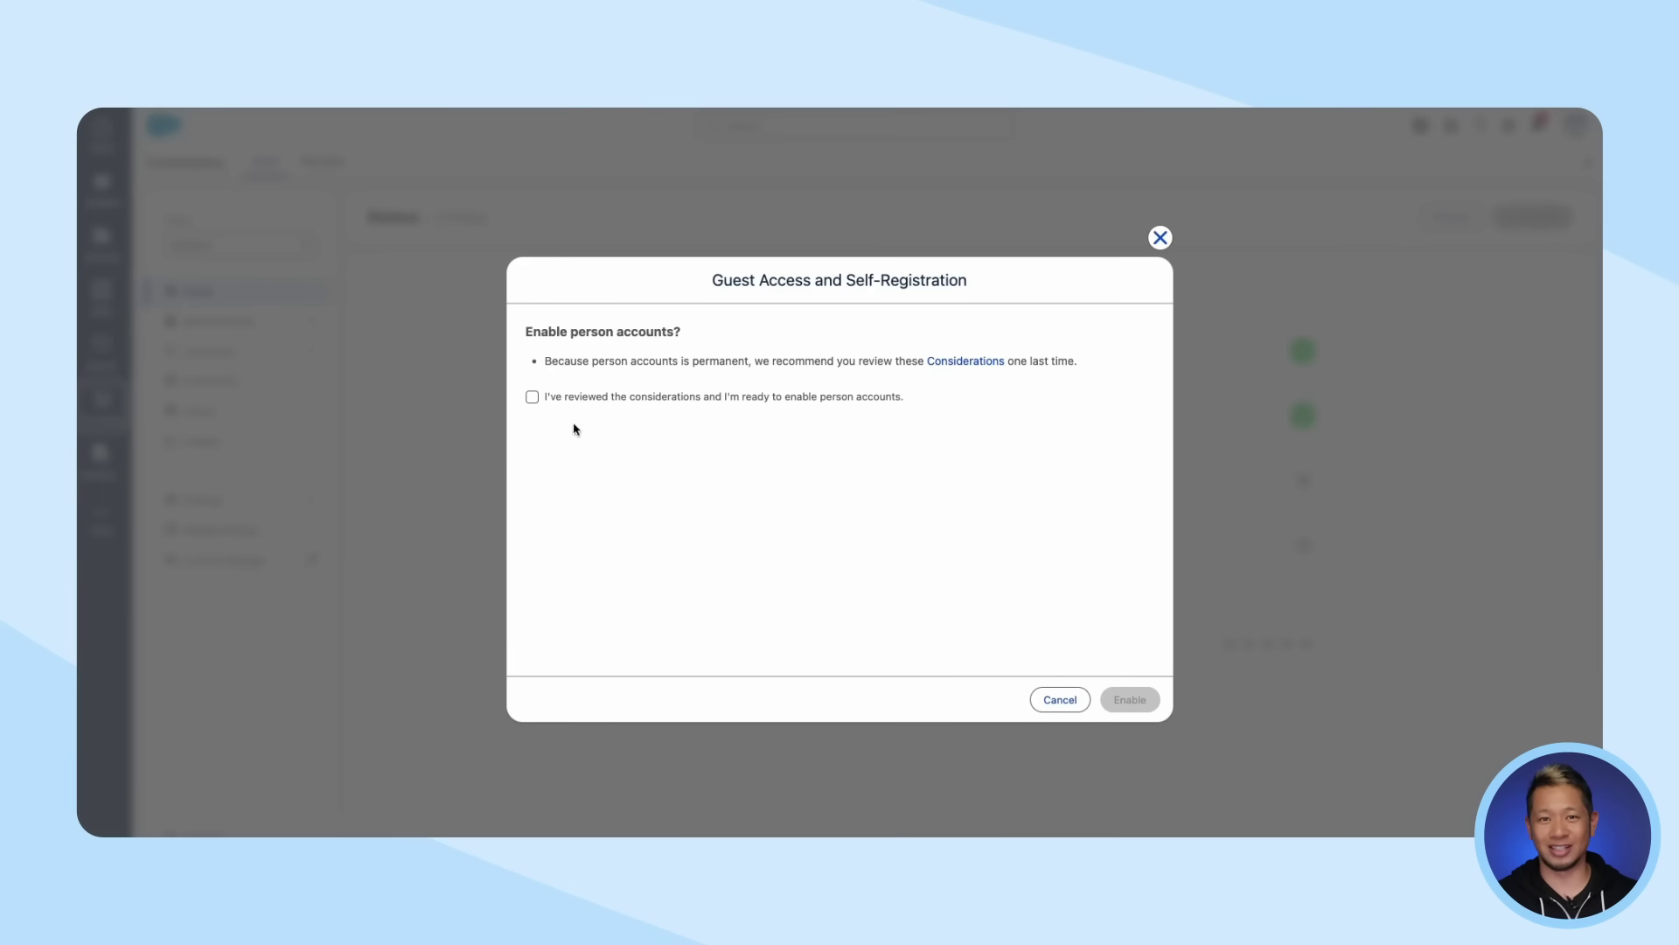
pyautogui.click(532, 398)
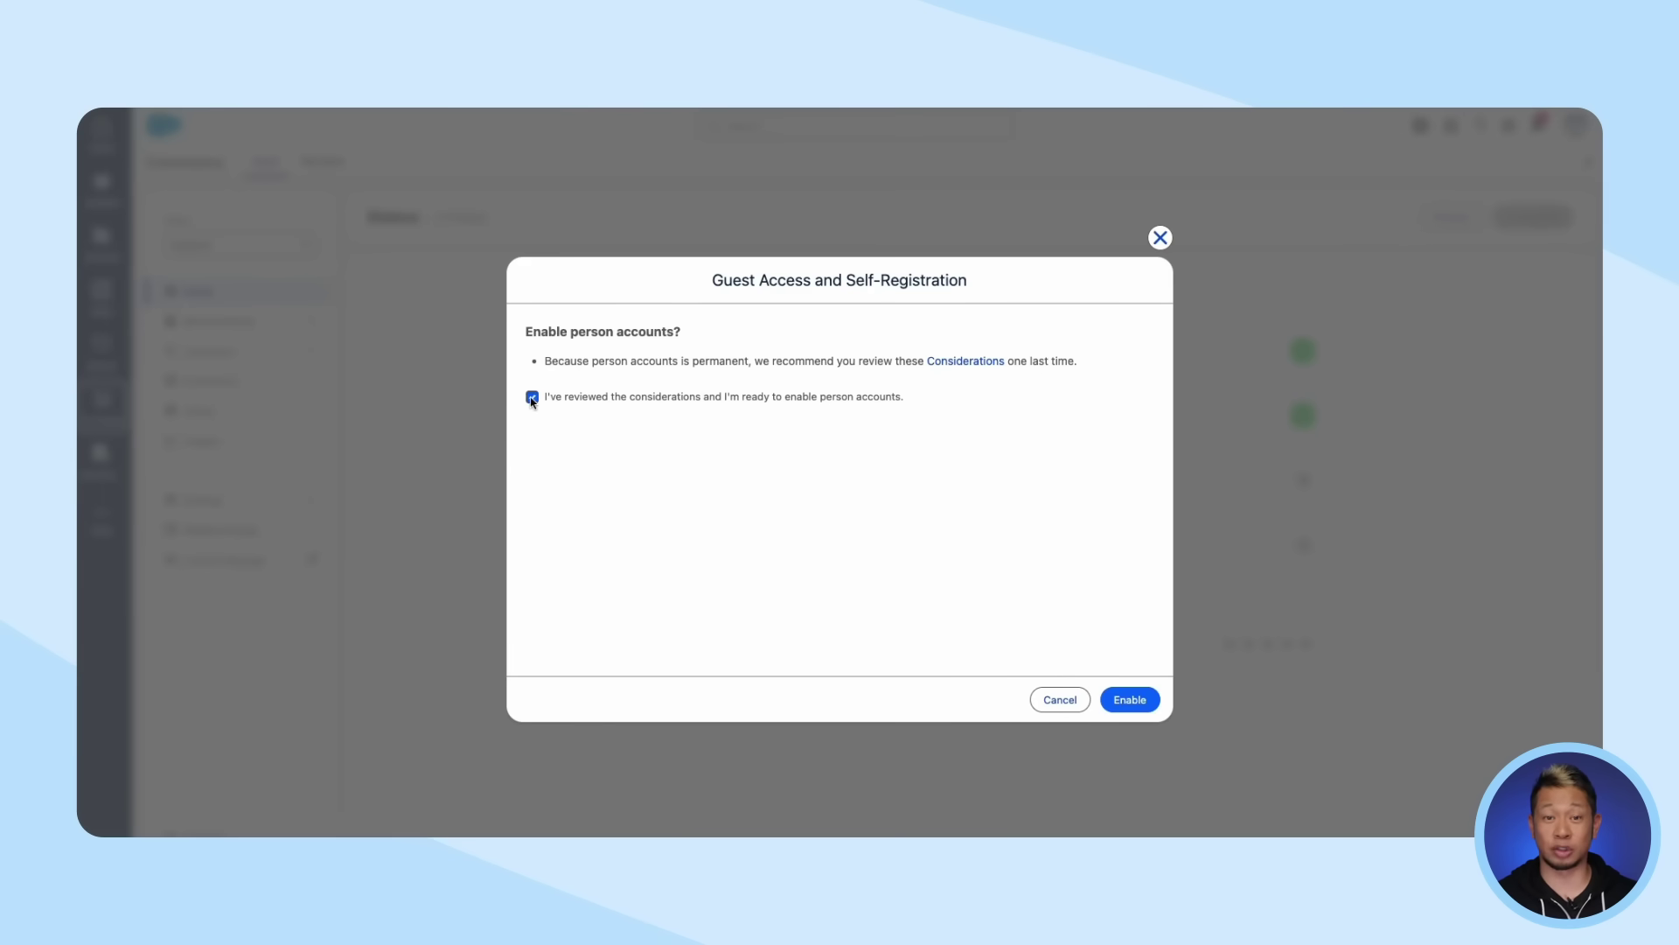
pyautogui.click(1130, 701)
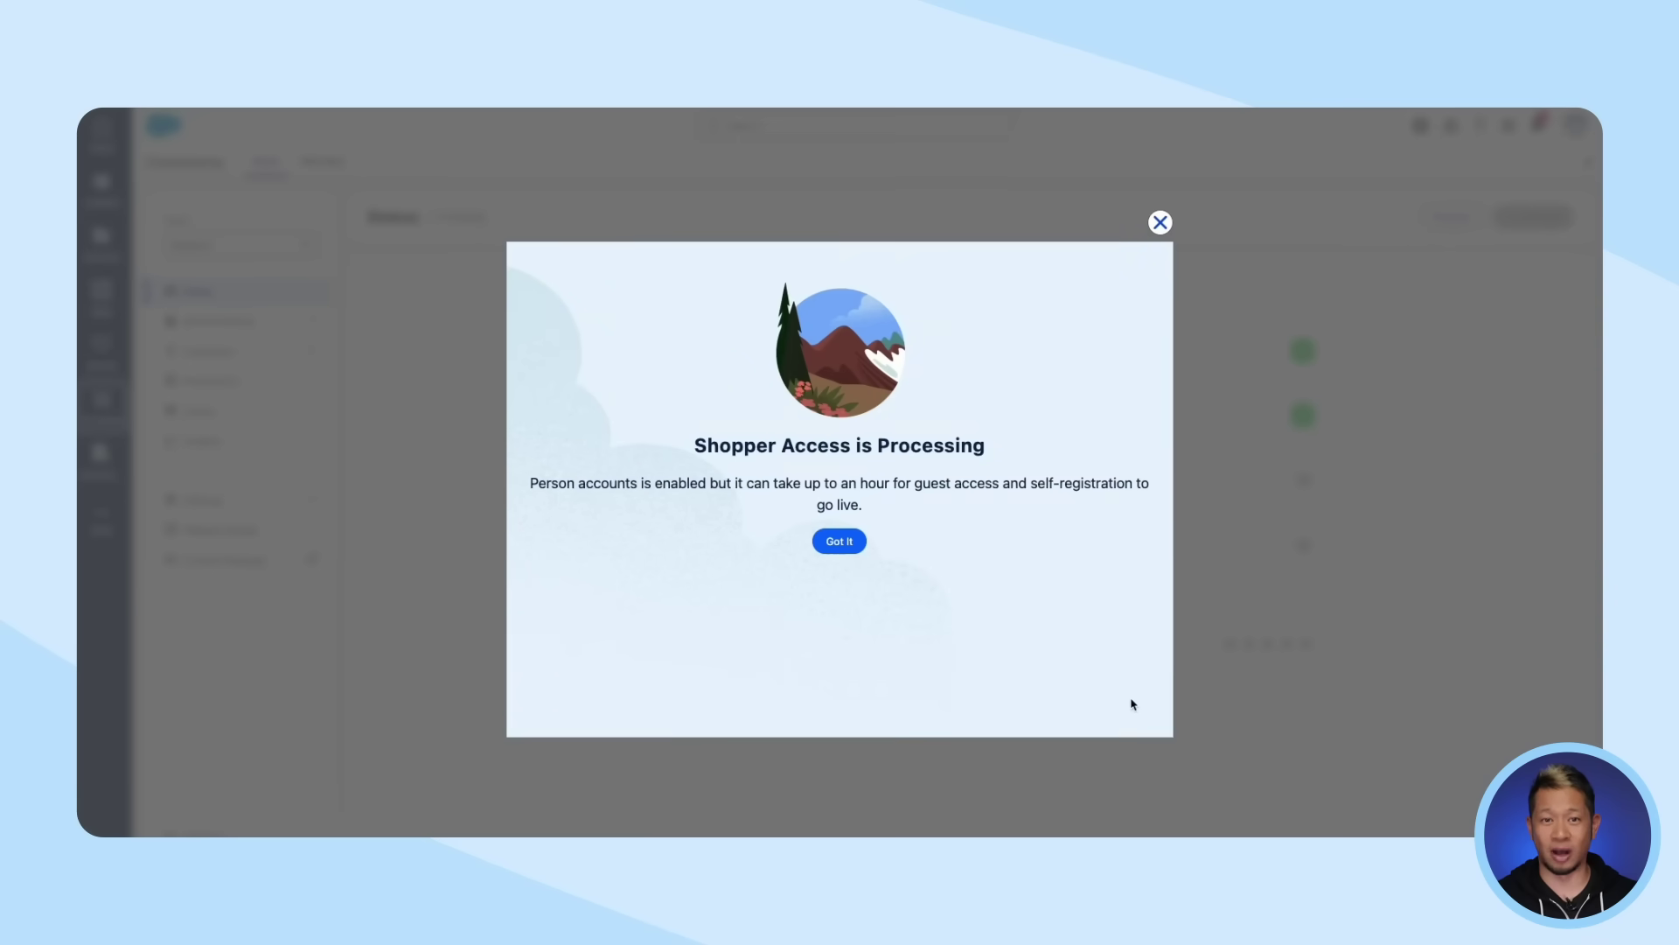
pyautogui.click(847, 543)
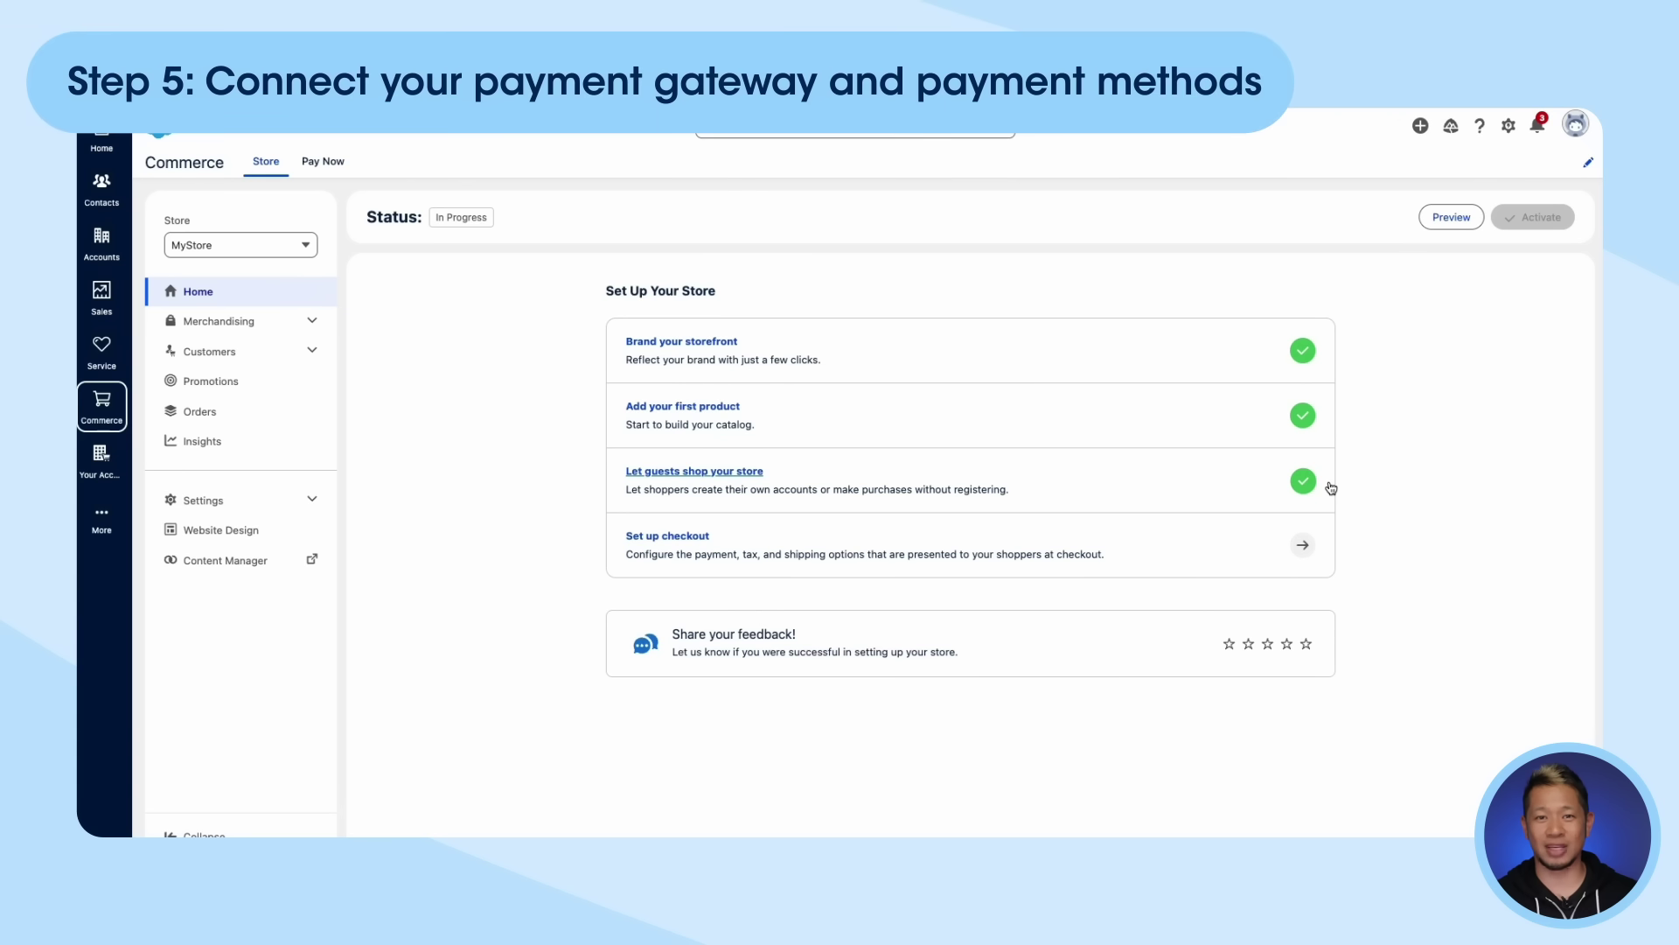
# Open the checkout setup and choose Stripe merchant account activation as the payment gateway.
pyautogui.click(722, 543)
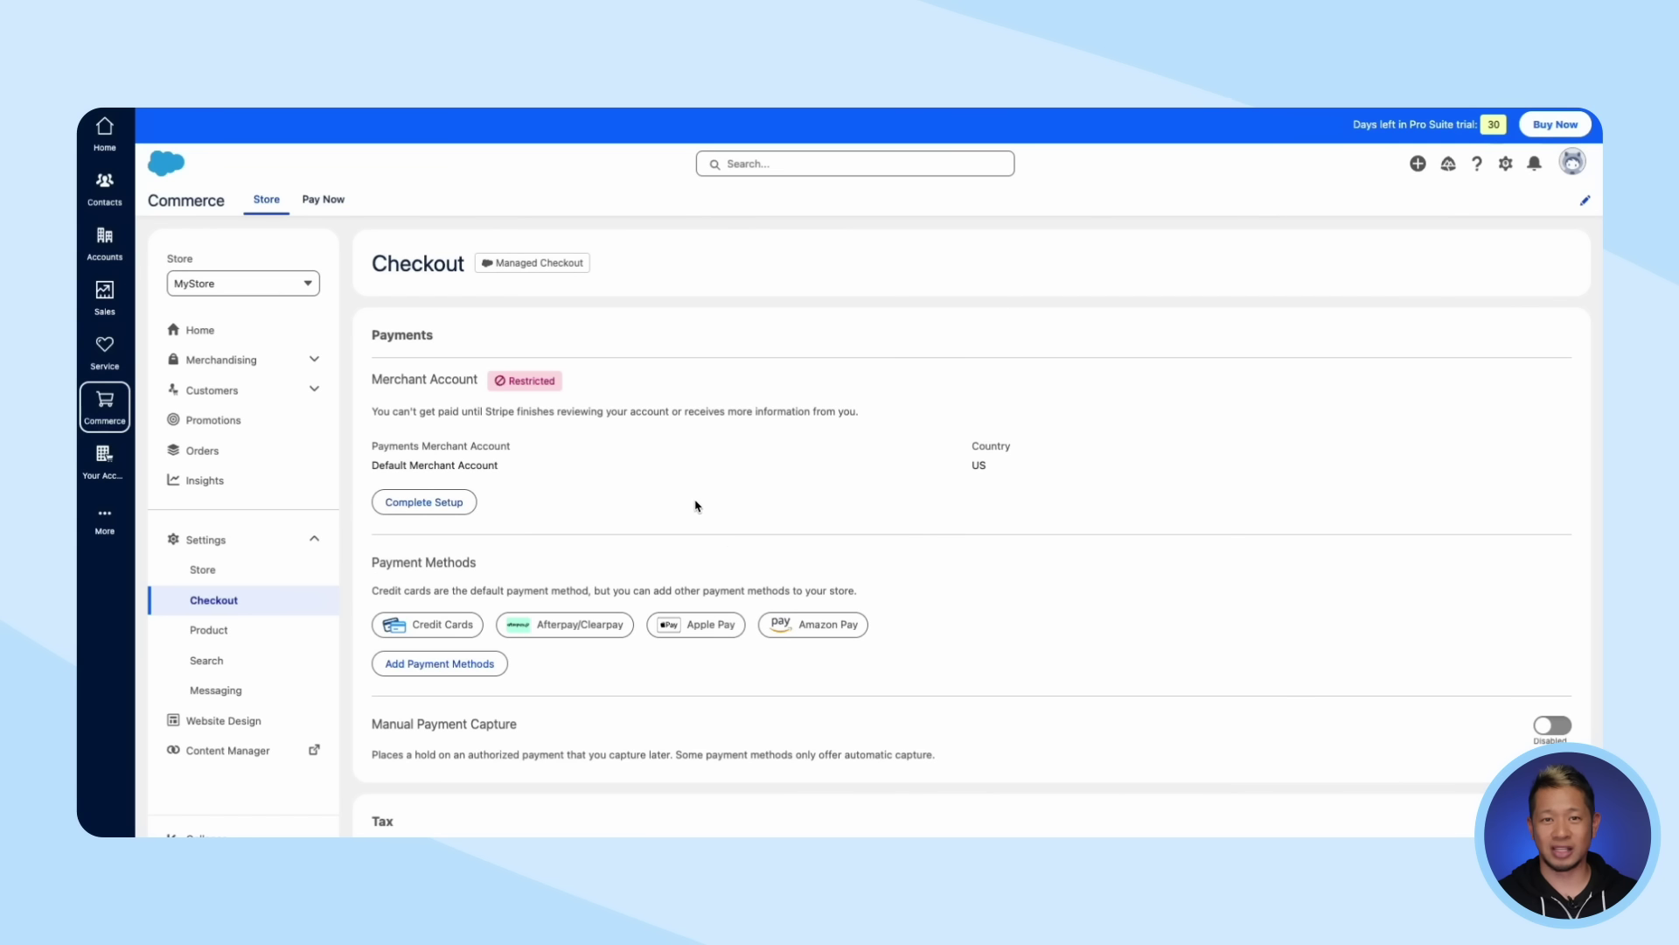
pyautogui.click(439, 503)
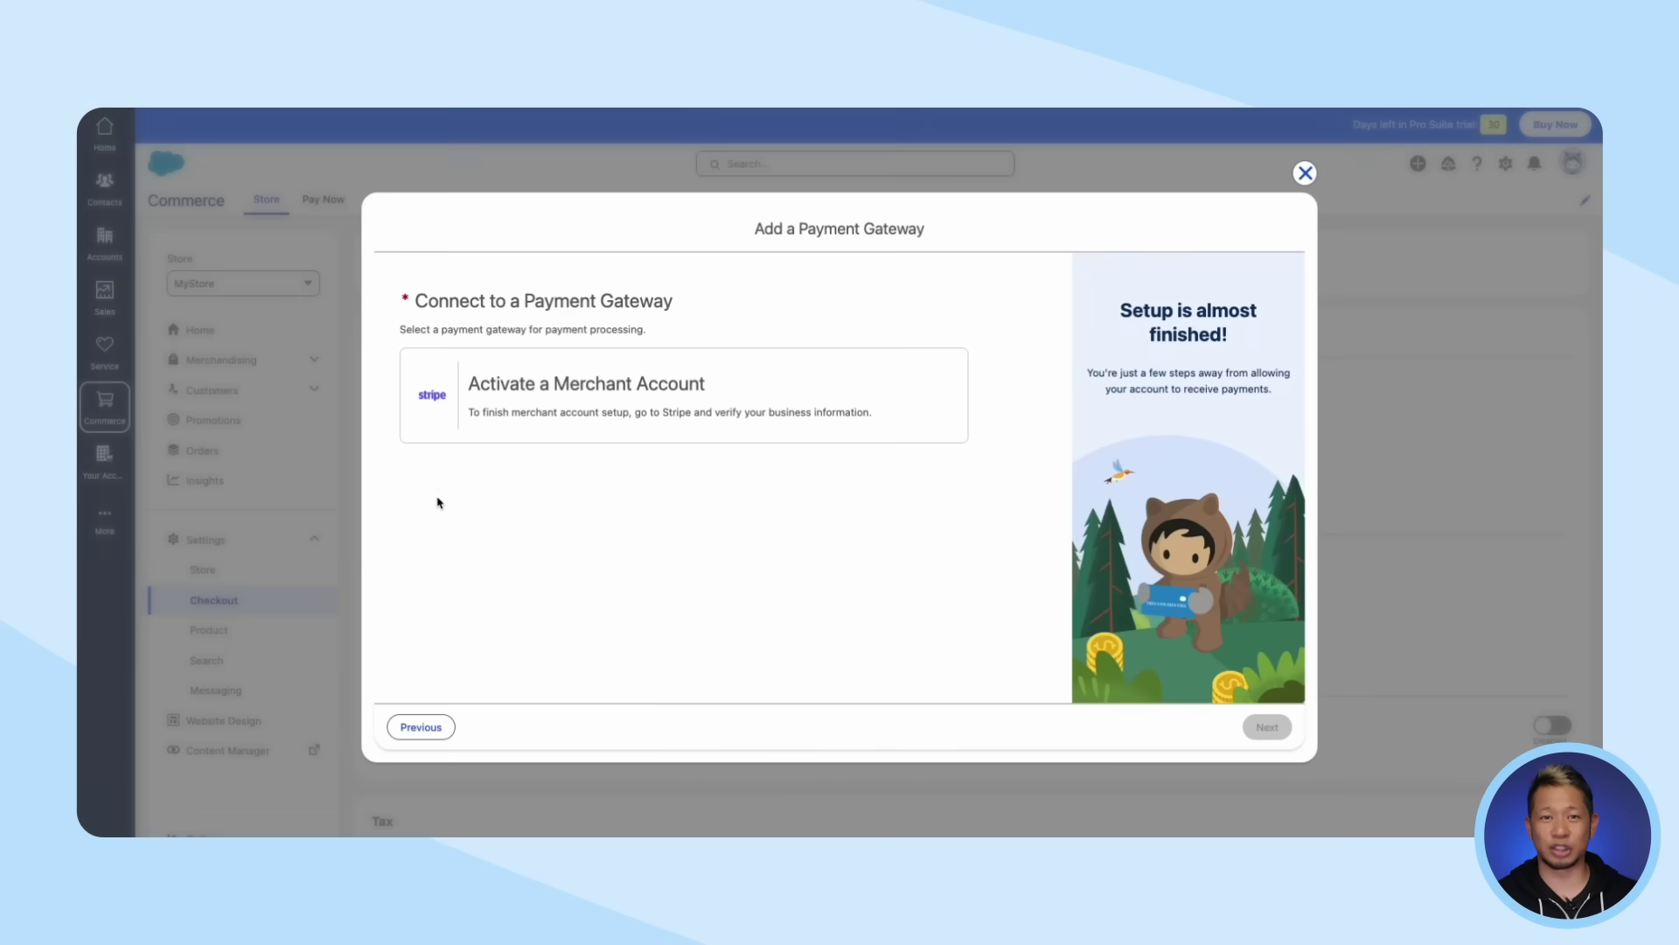
pyautogui.click(432, 428)
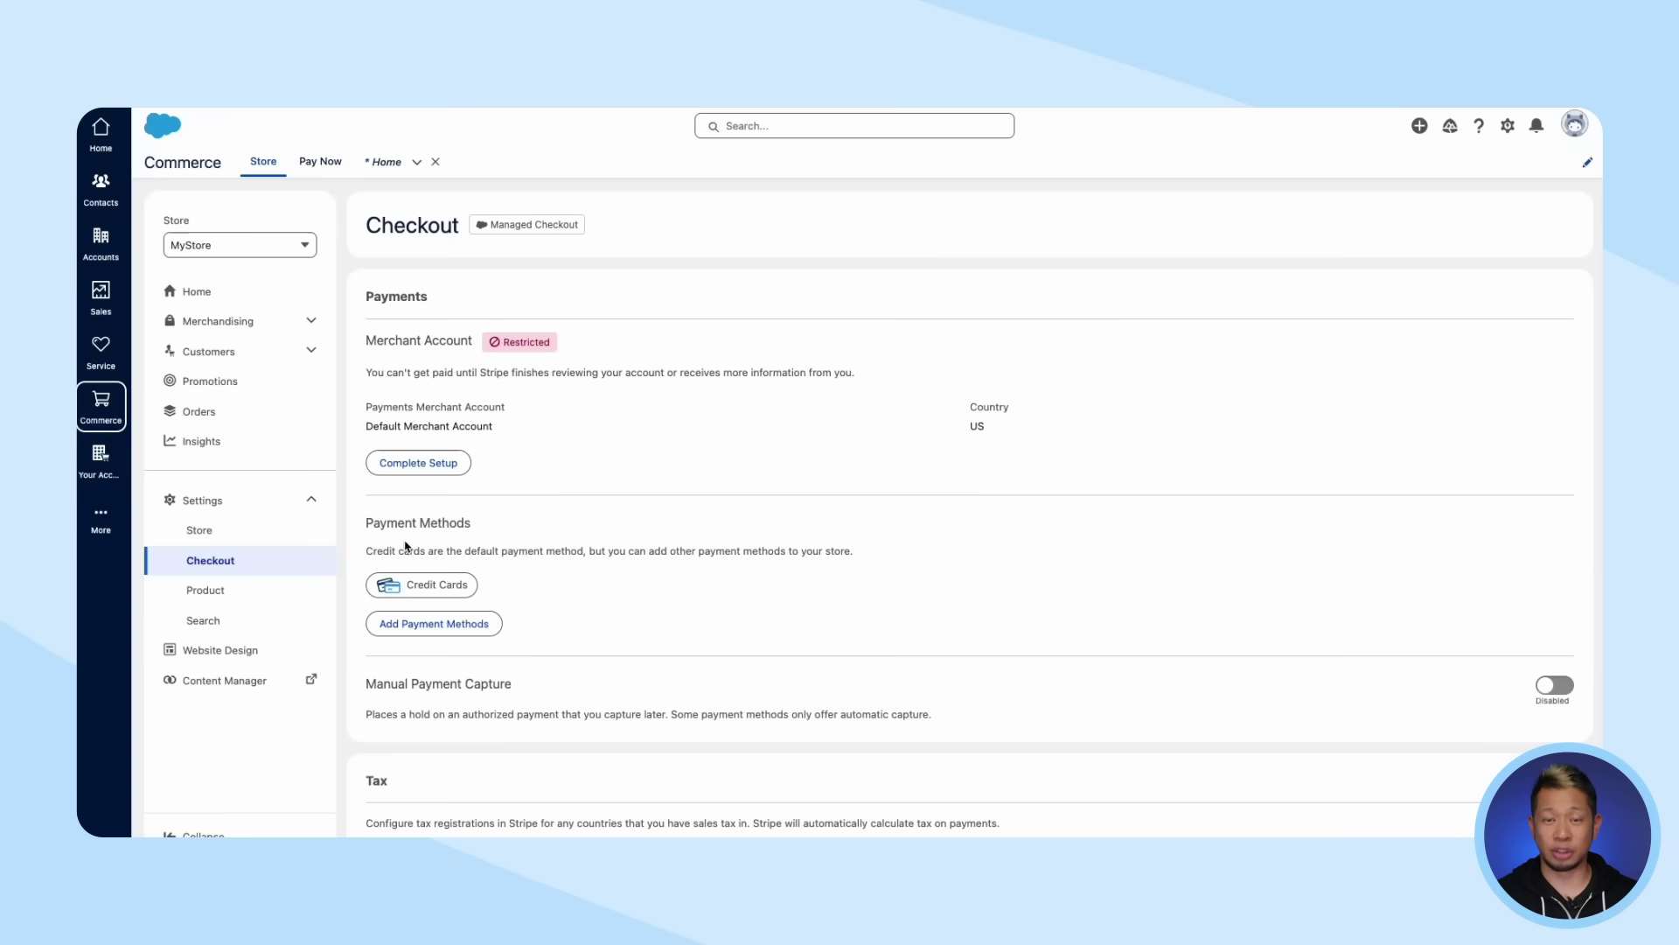
# Add Affirm, Apple Pay and Amazon Pay to the selected payment methods for checkout.
pyautogui.click(430, 624)
pyautogui.scroll(-1, 713, 516)
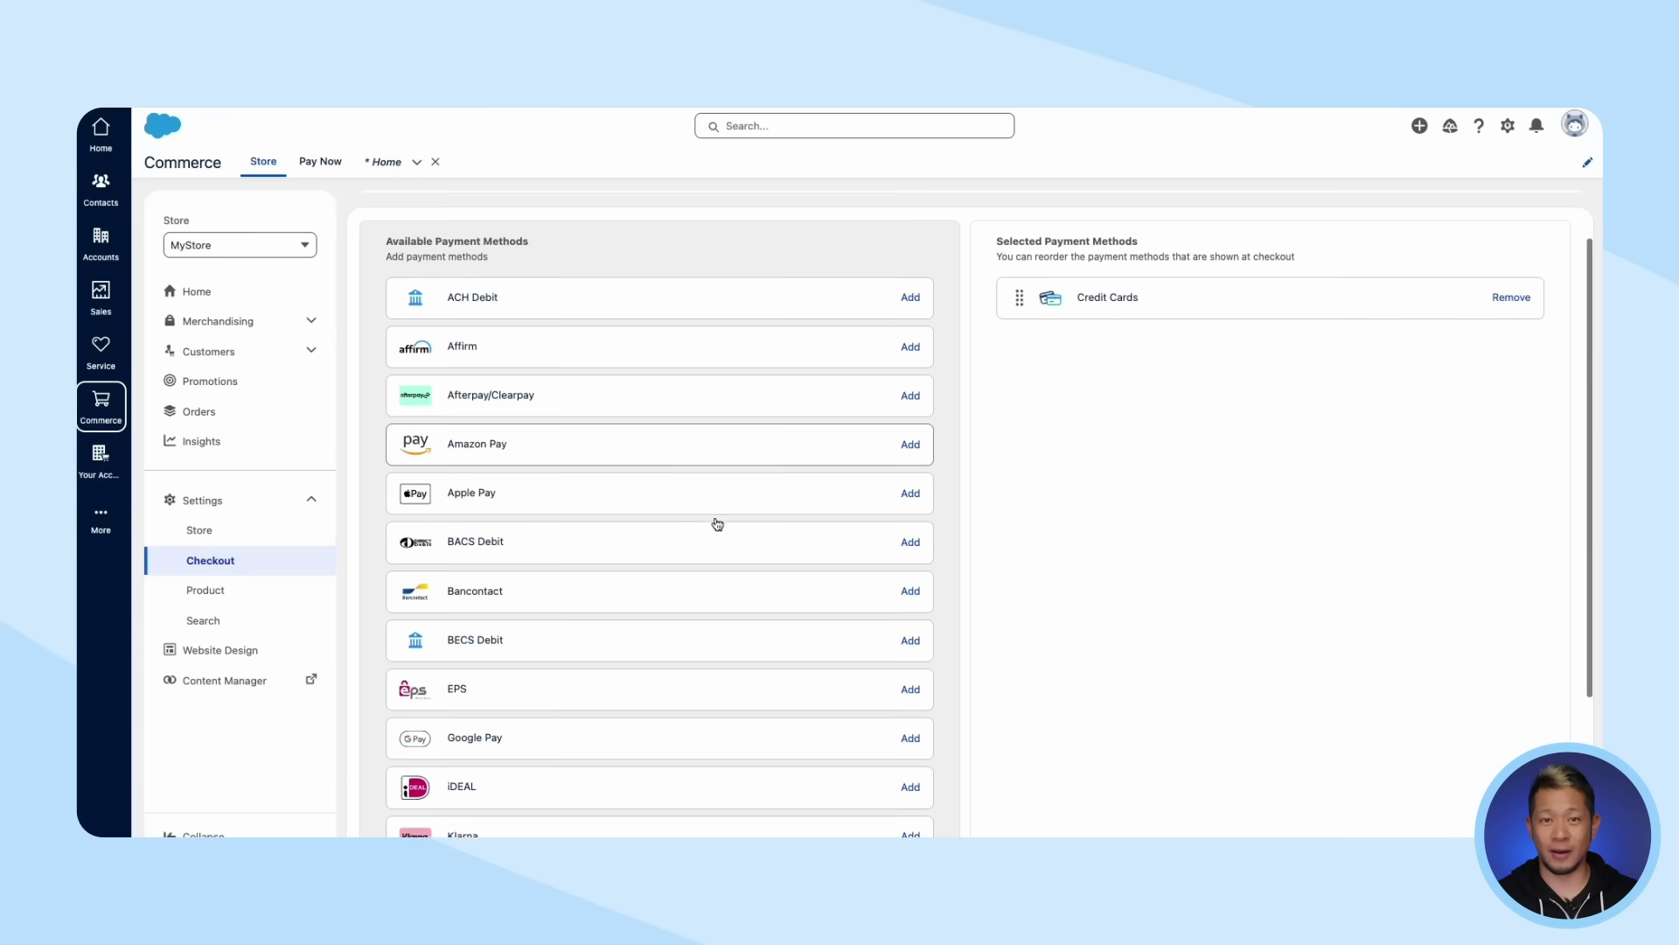
pyautogui.click(911, 339)
pyautogui.click(915, 435)
pyautogui.click(914, 394)
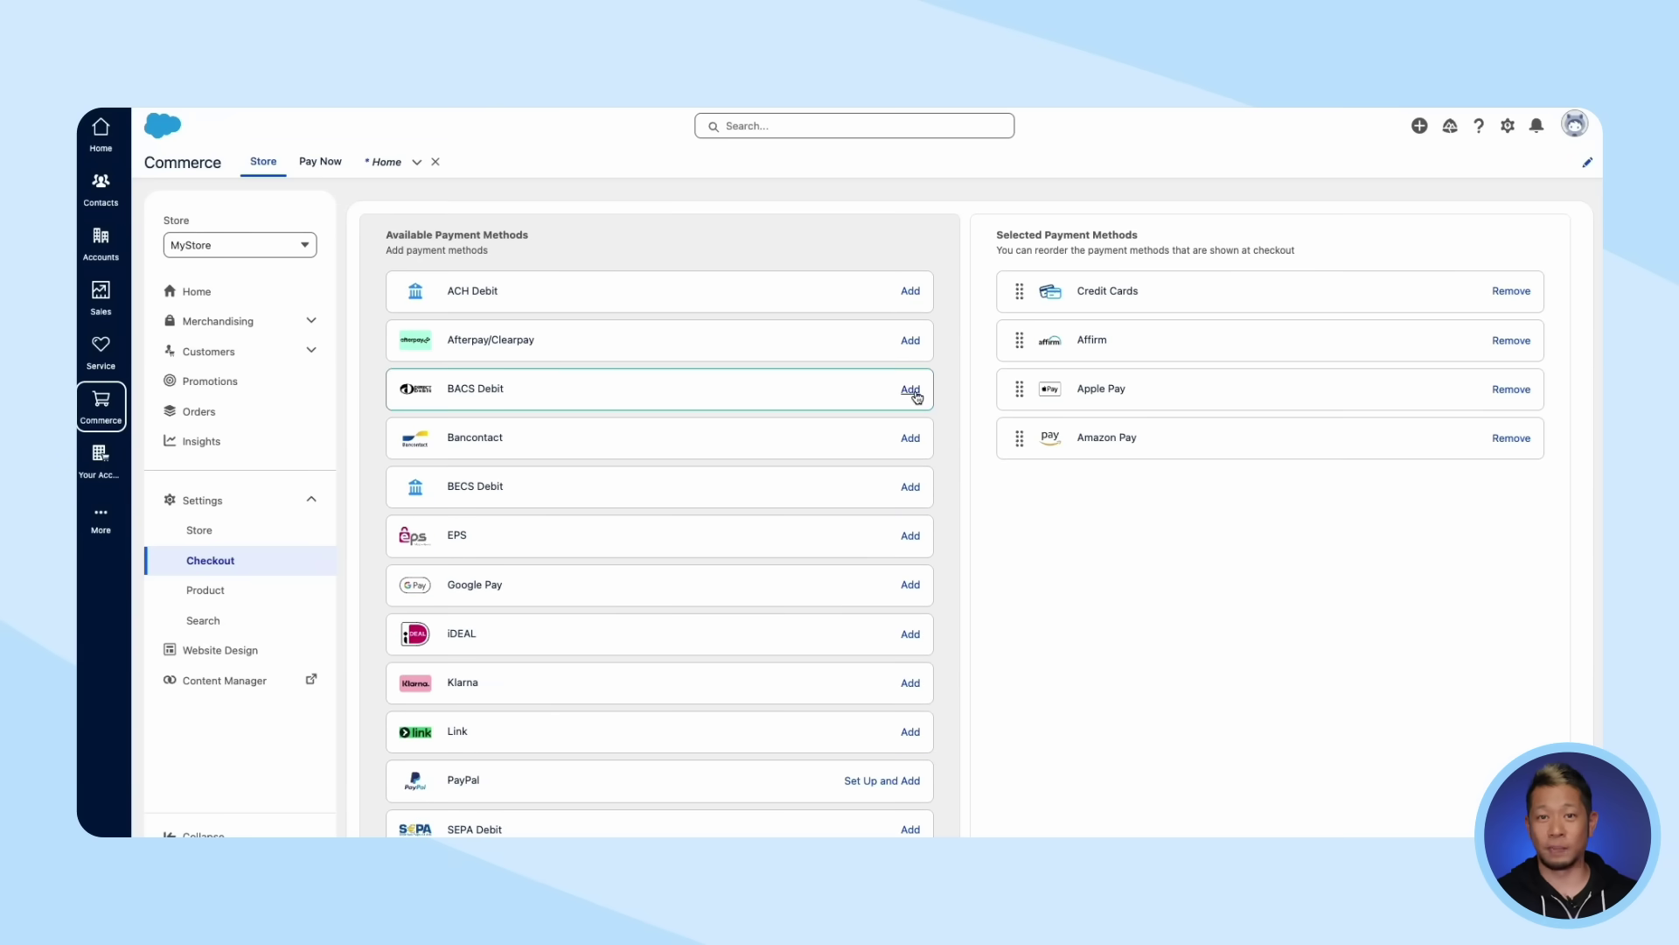
# Add Klarna to the selected payment methods and save the checkout payment selection.
pyautogui.click(911, 683)
pyautogui.scroll(1, 1199, 659)
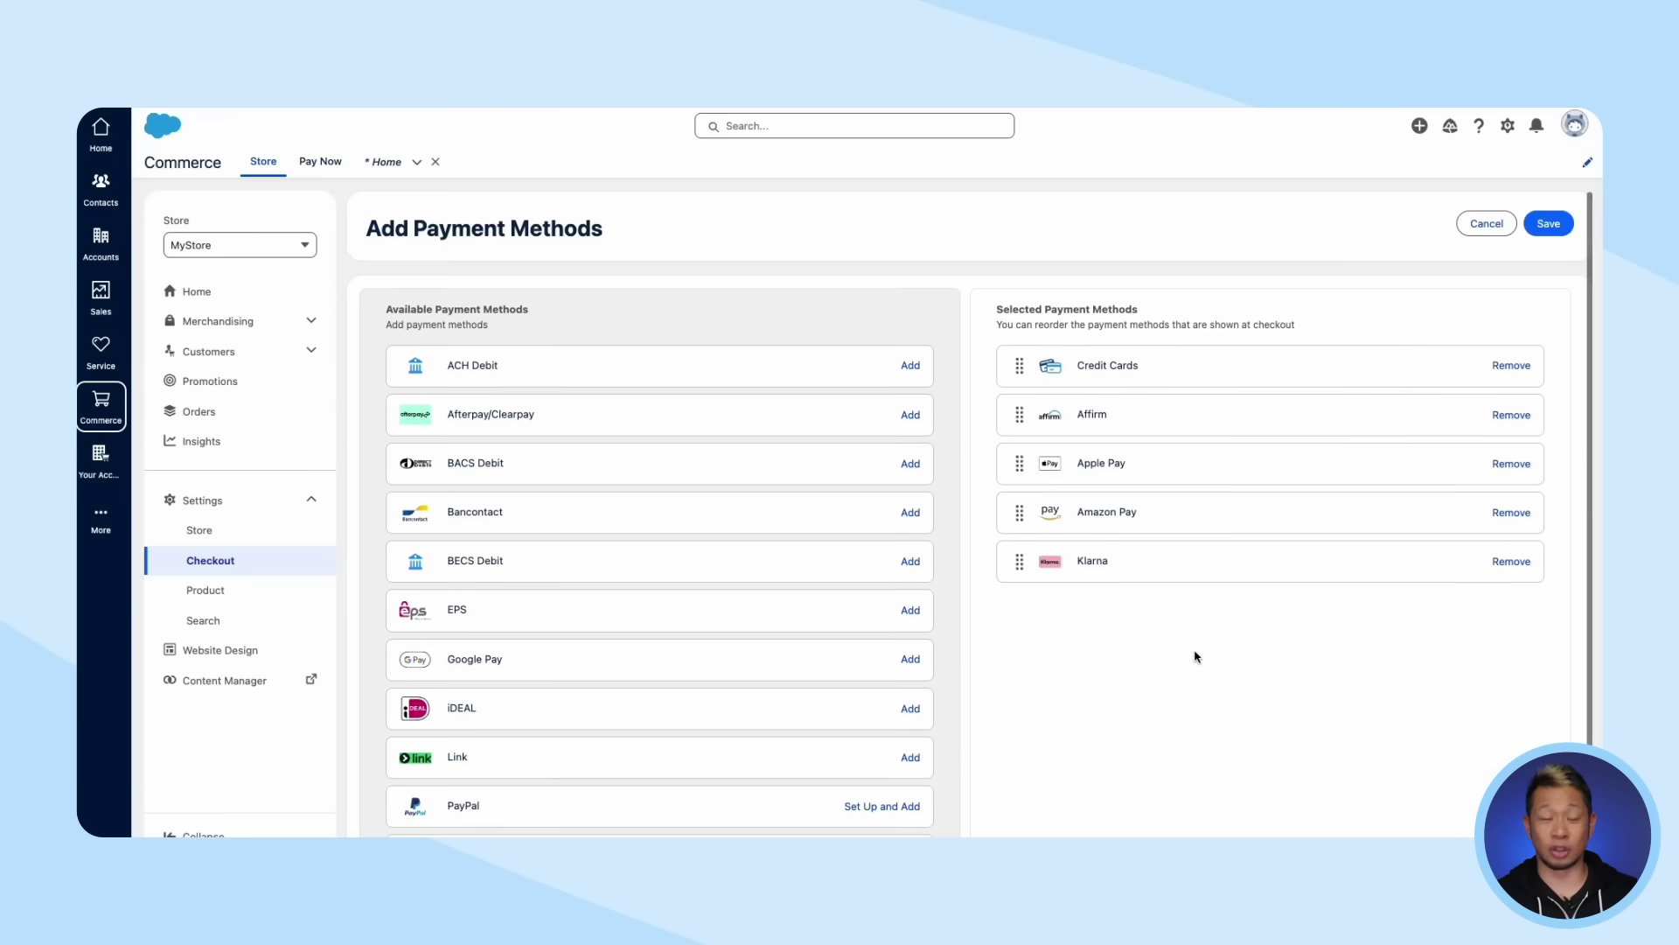
pyautogui.click(1550, 225)
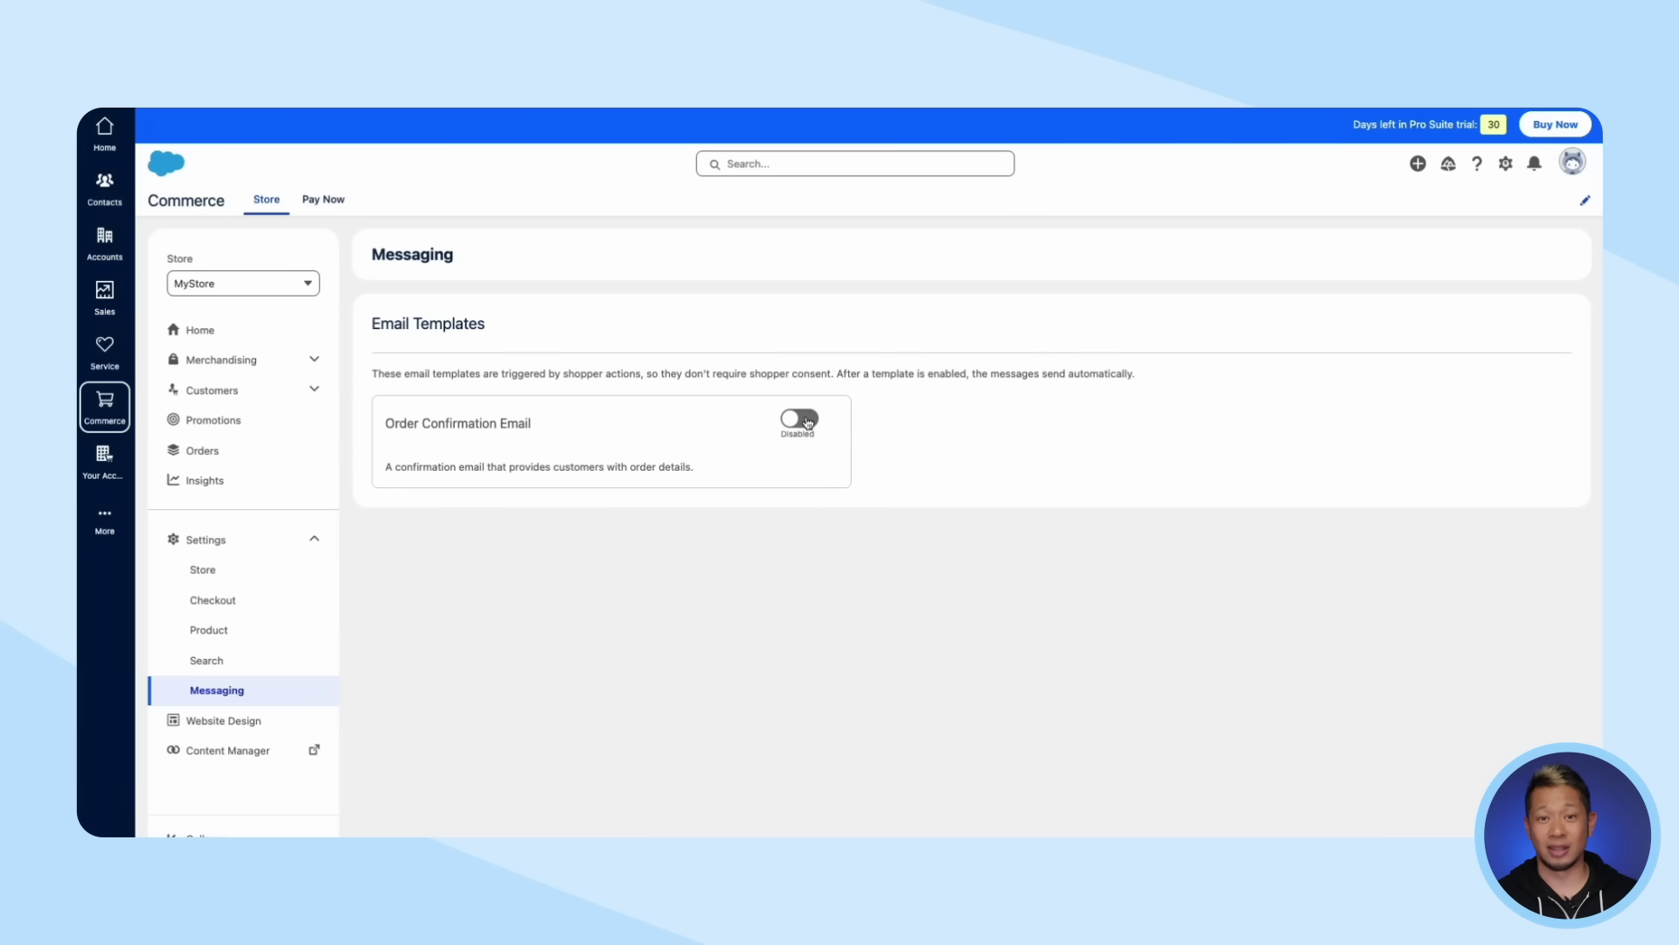
# Enable the Order Confirmation Email and open its template in the editor to review the layout.
pyautogui.click(807, 421)
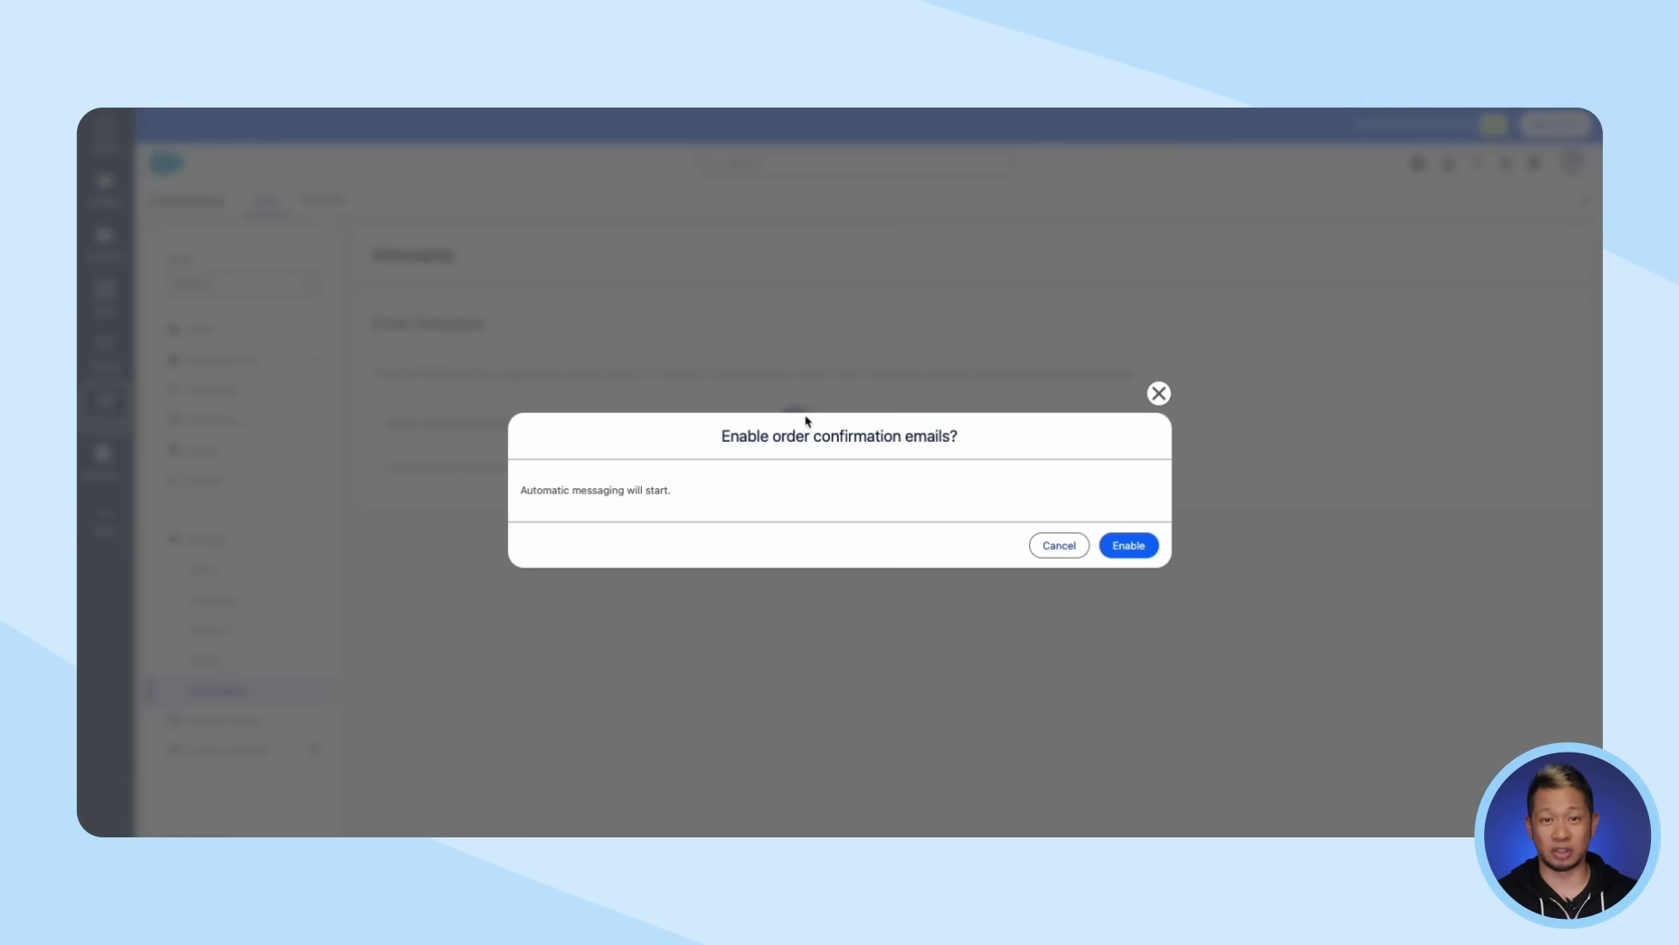
pyautogui.click(1123, 547)
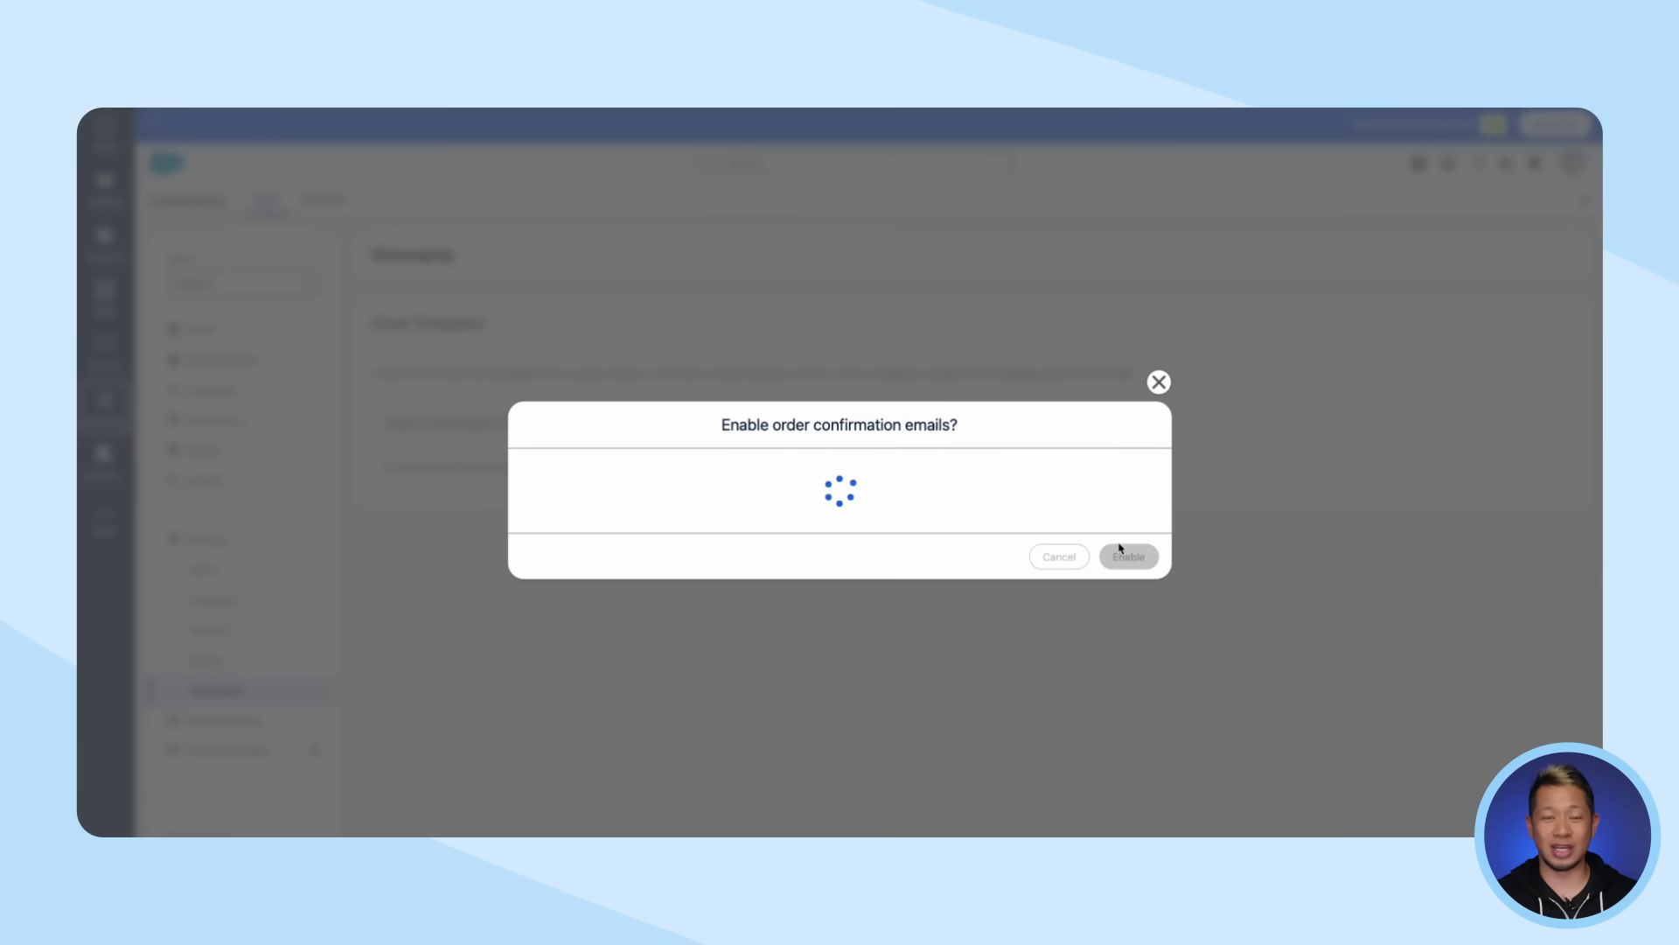
pyautogui.click(1011, 131)
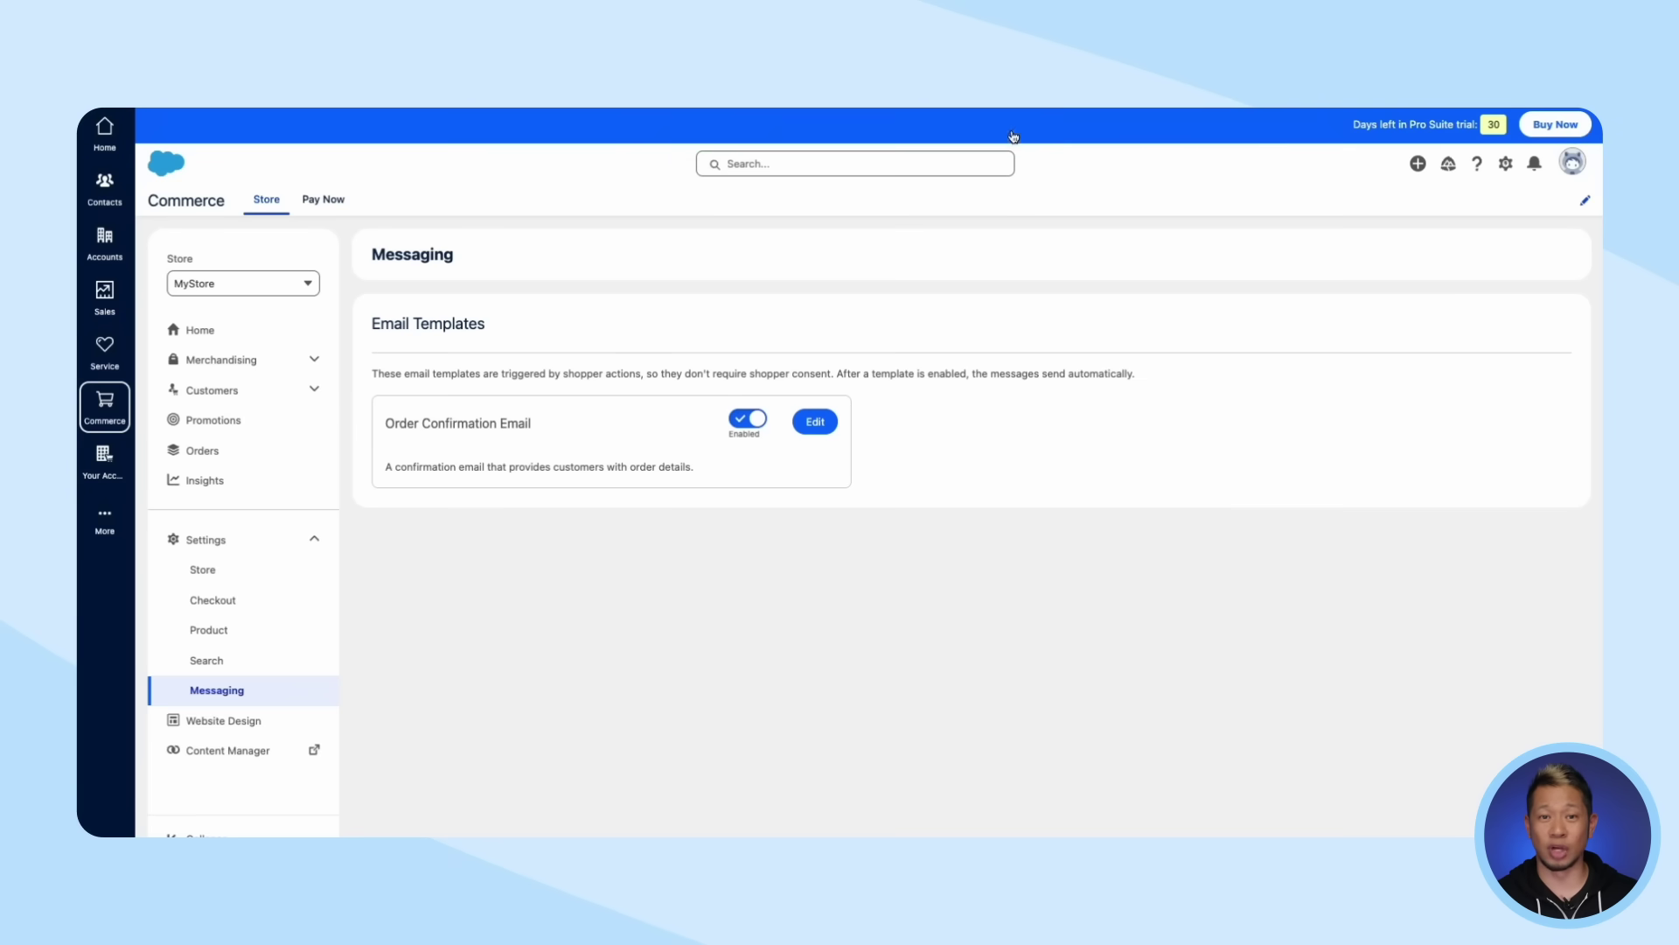
pyautogui.click(815, 421)
pyautogui.scroll(-2, 536, 588)
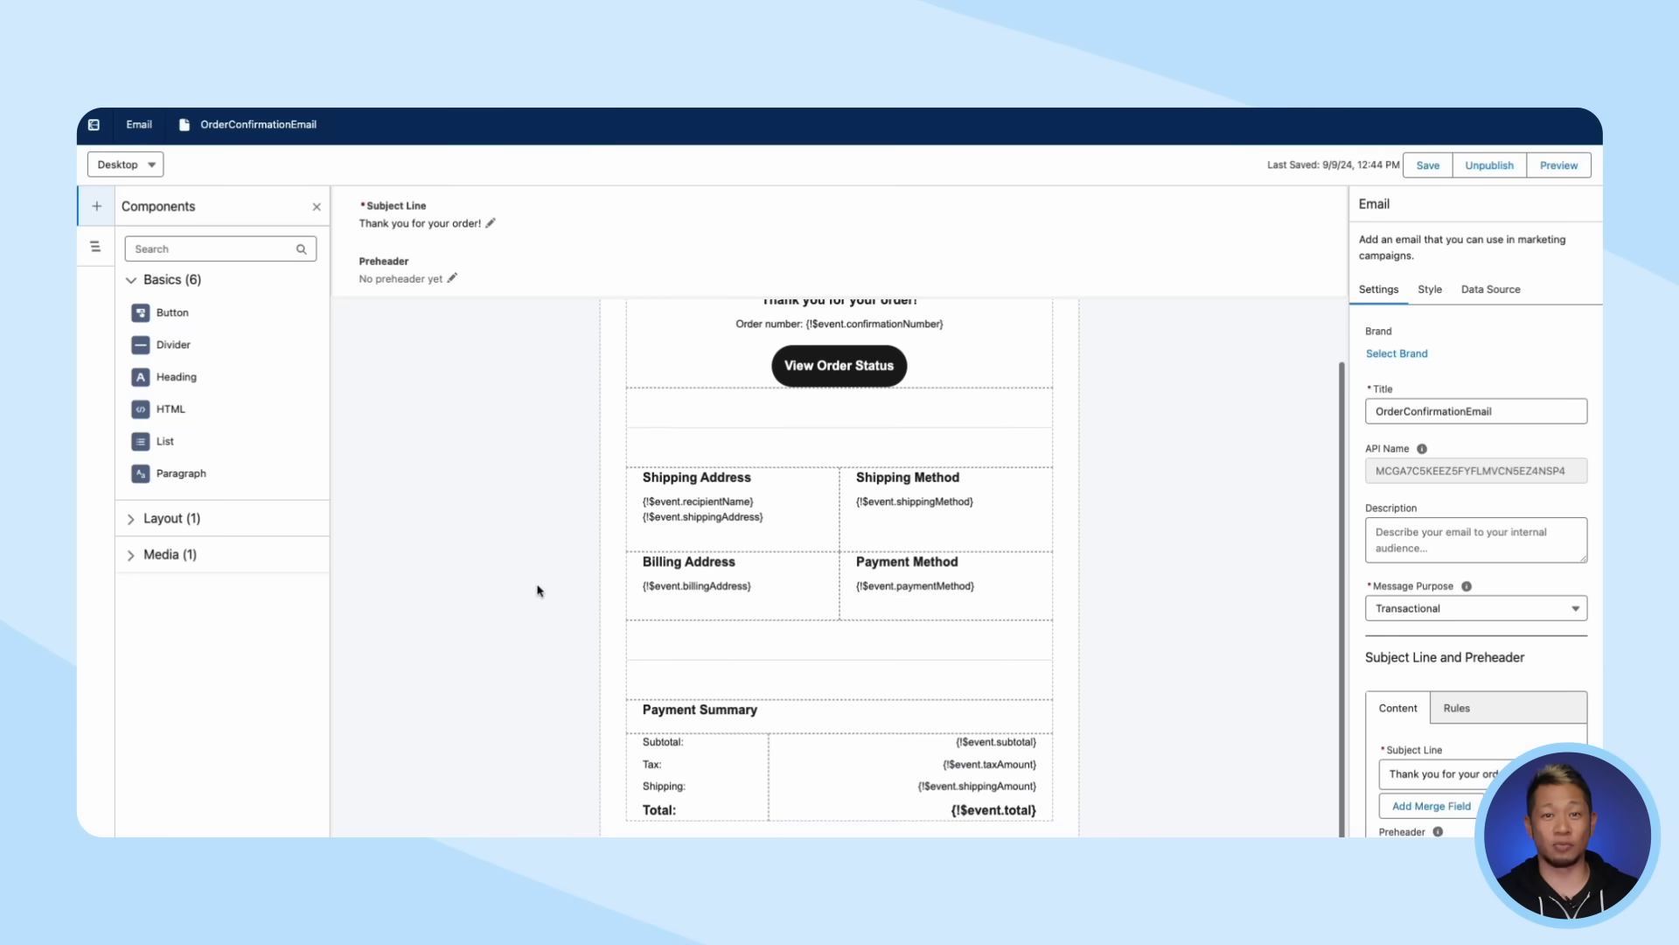
pyautogui.scroll(2, 537, 589)
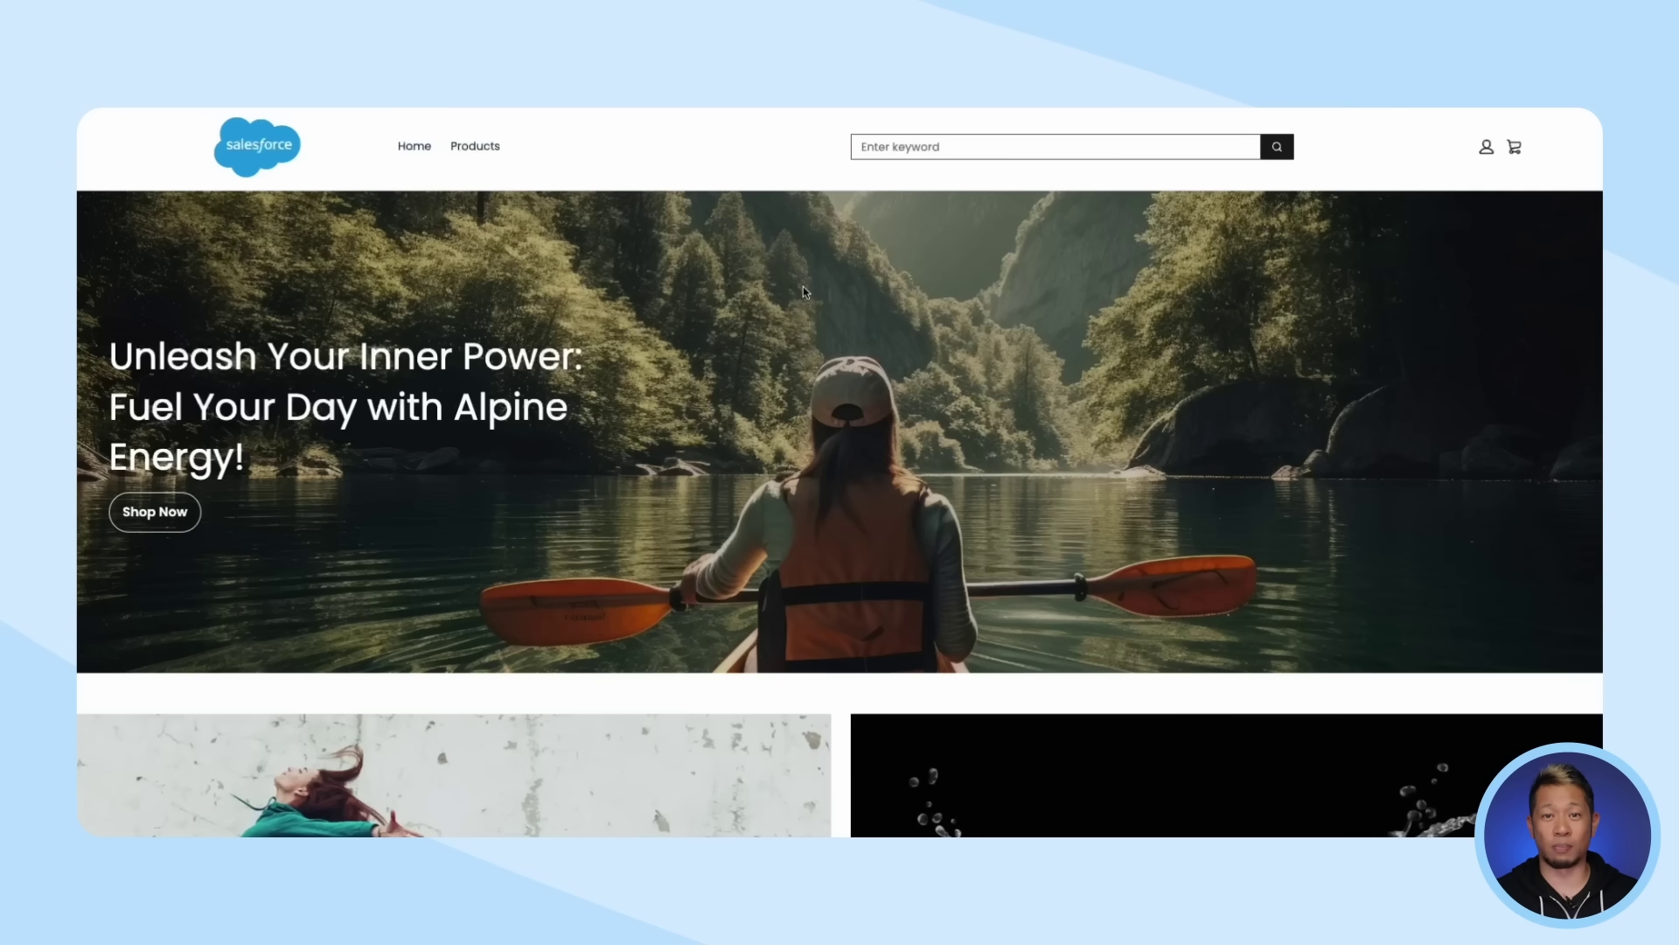
# Search the storefront for "black shoes", and add the Black Shoes product to the cart from its product page.
pyautogui.click(934, 150)
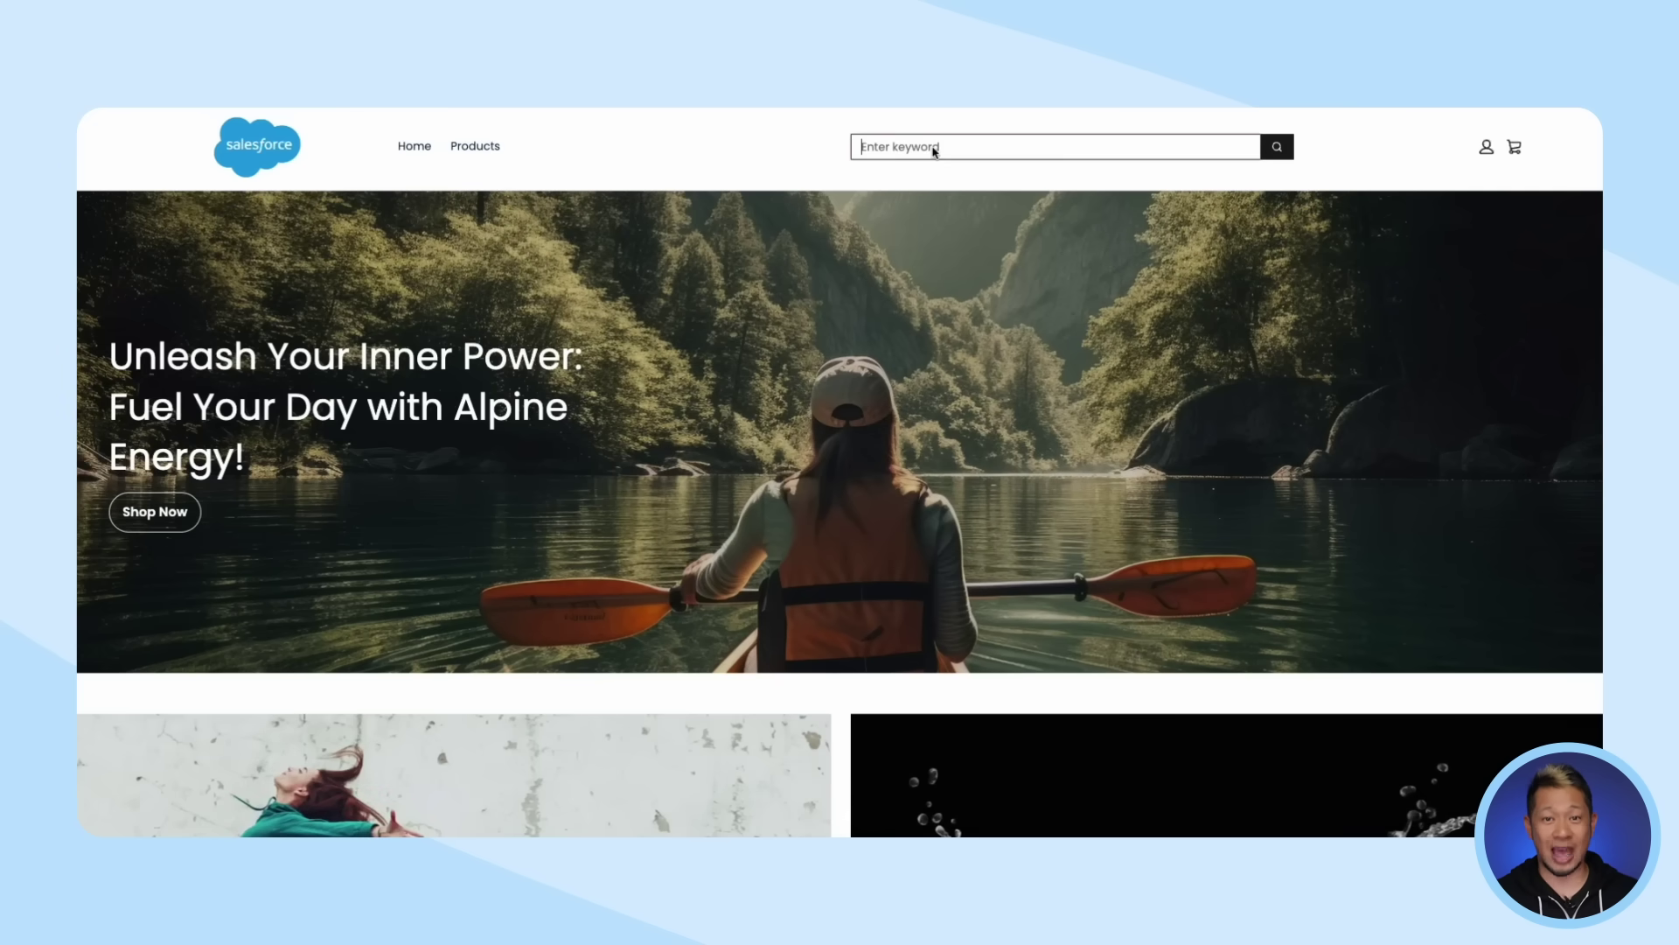
pyautogui.write('black shoes')
pyautogui.press('Return')
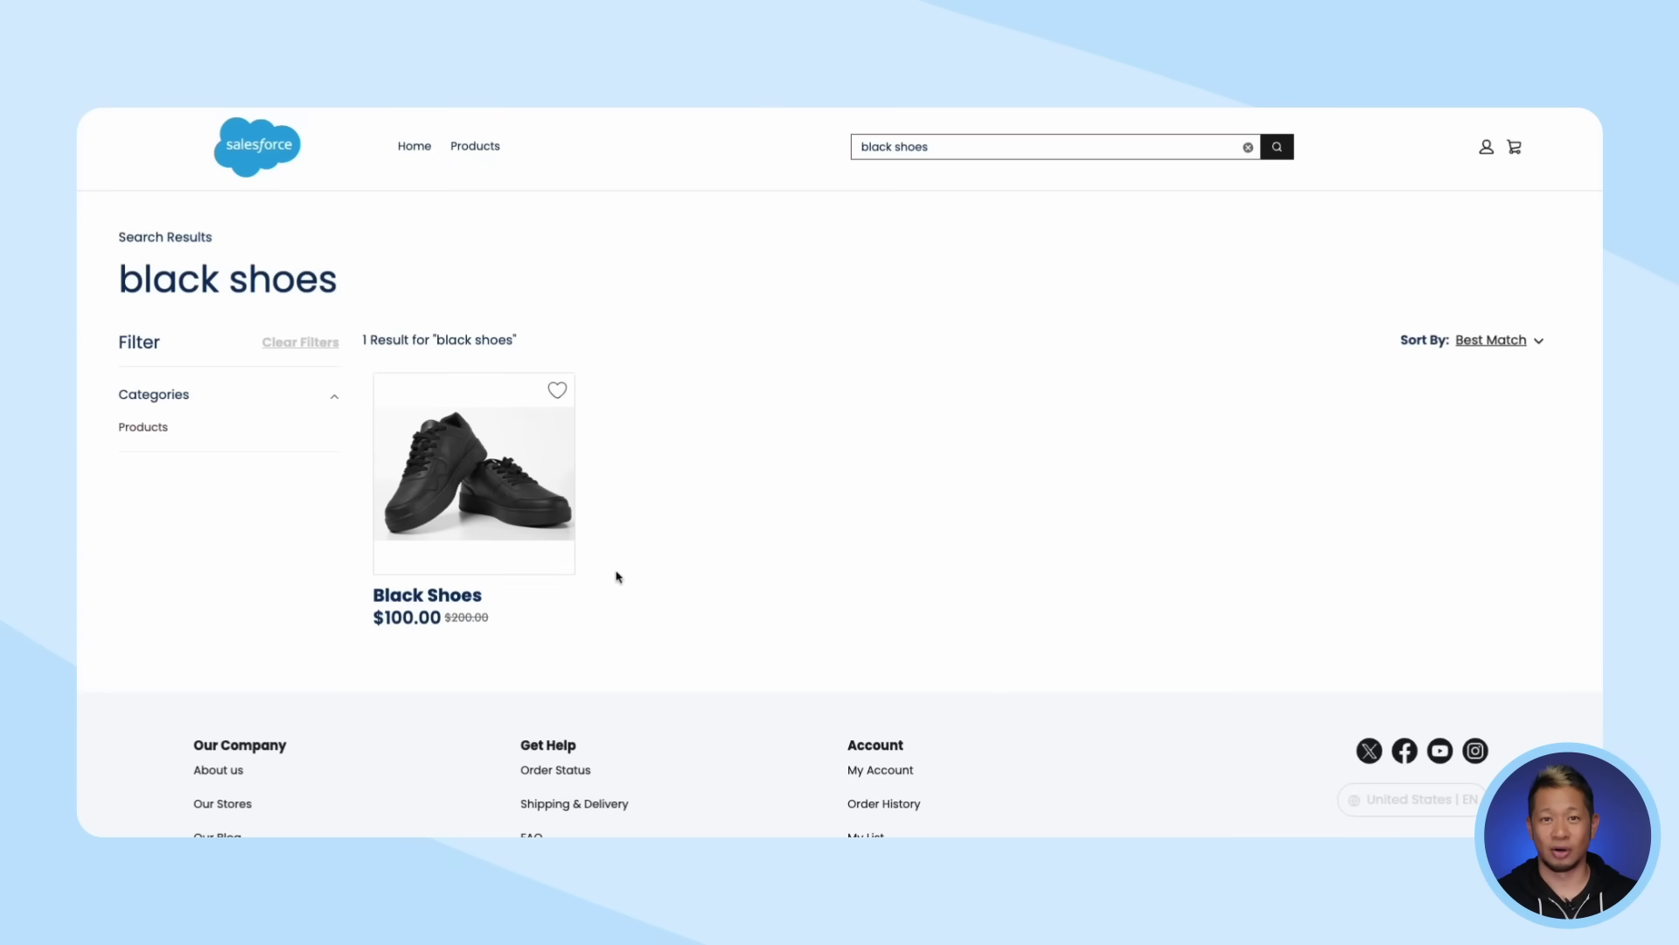
pyautogui.click(460, 531)
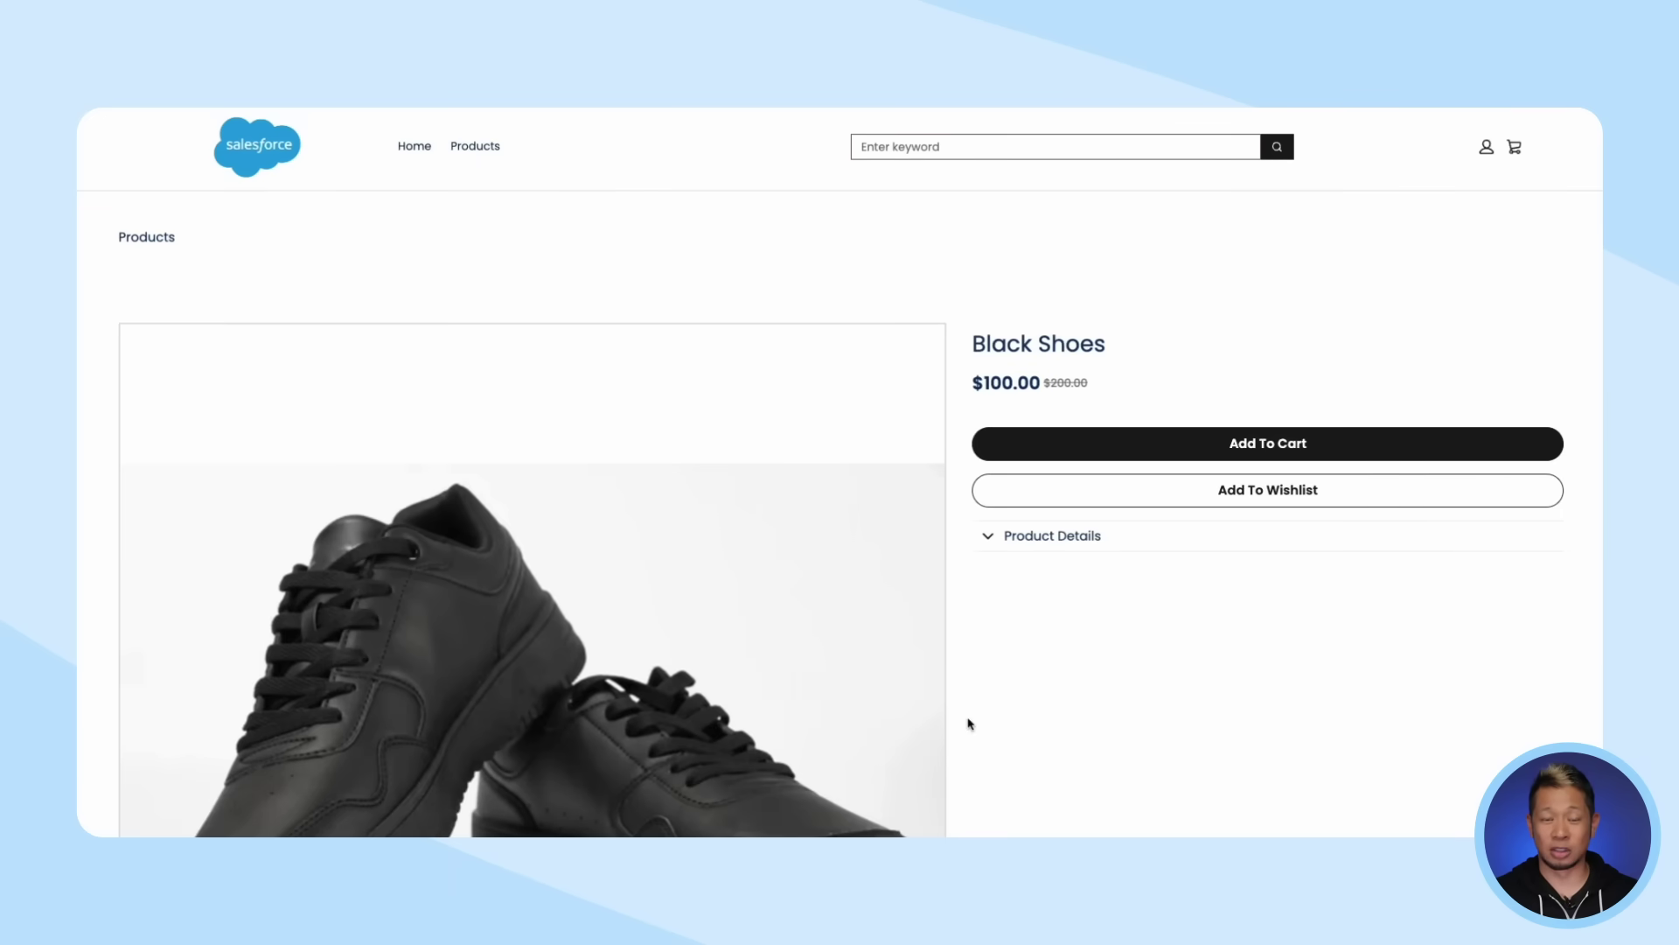
pyautogui.scroll(-3, 966, 708)
pyautogui.scroll(2, 967, 708)
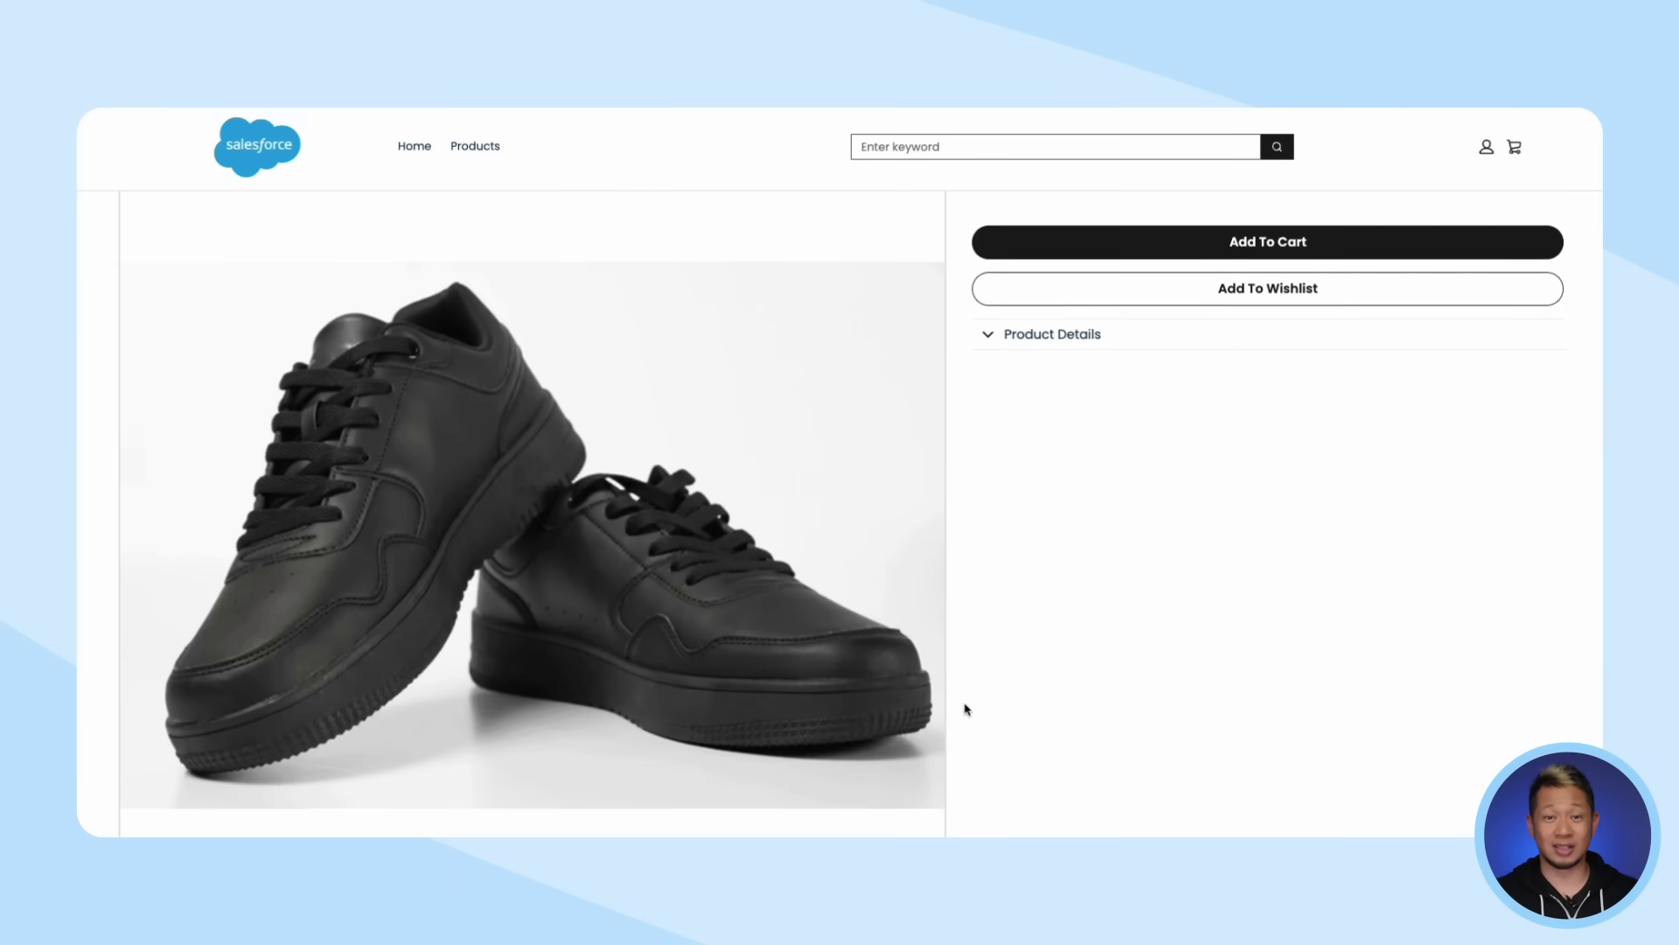
pyautogui.click(1111, 380)
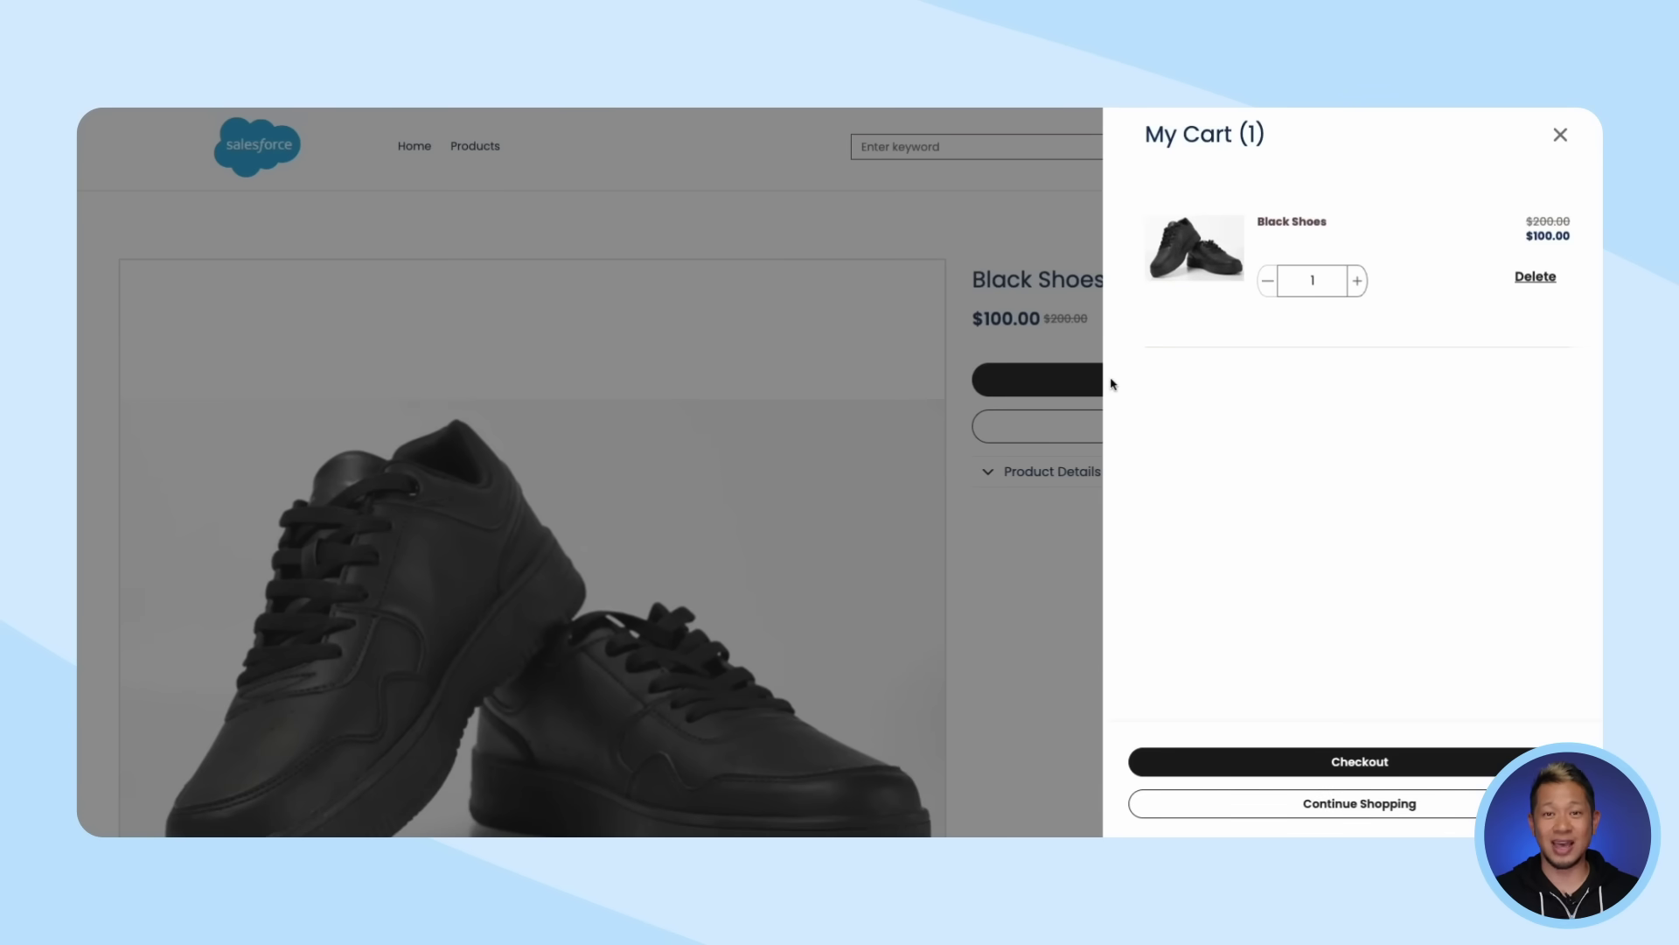
# Check out the cart with Afterpay as the payment method and place the order.
pyautogui.click(1384, 766)
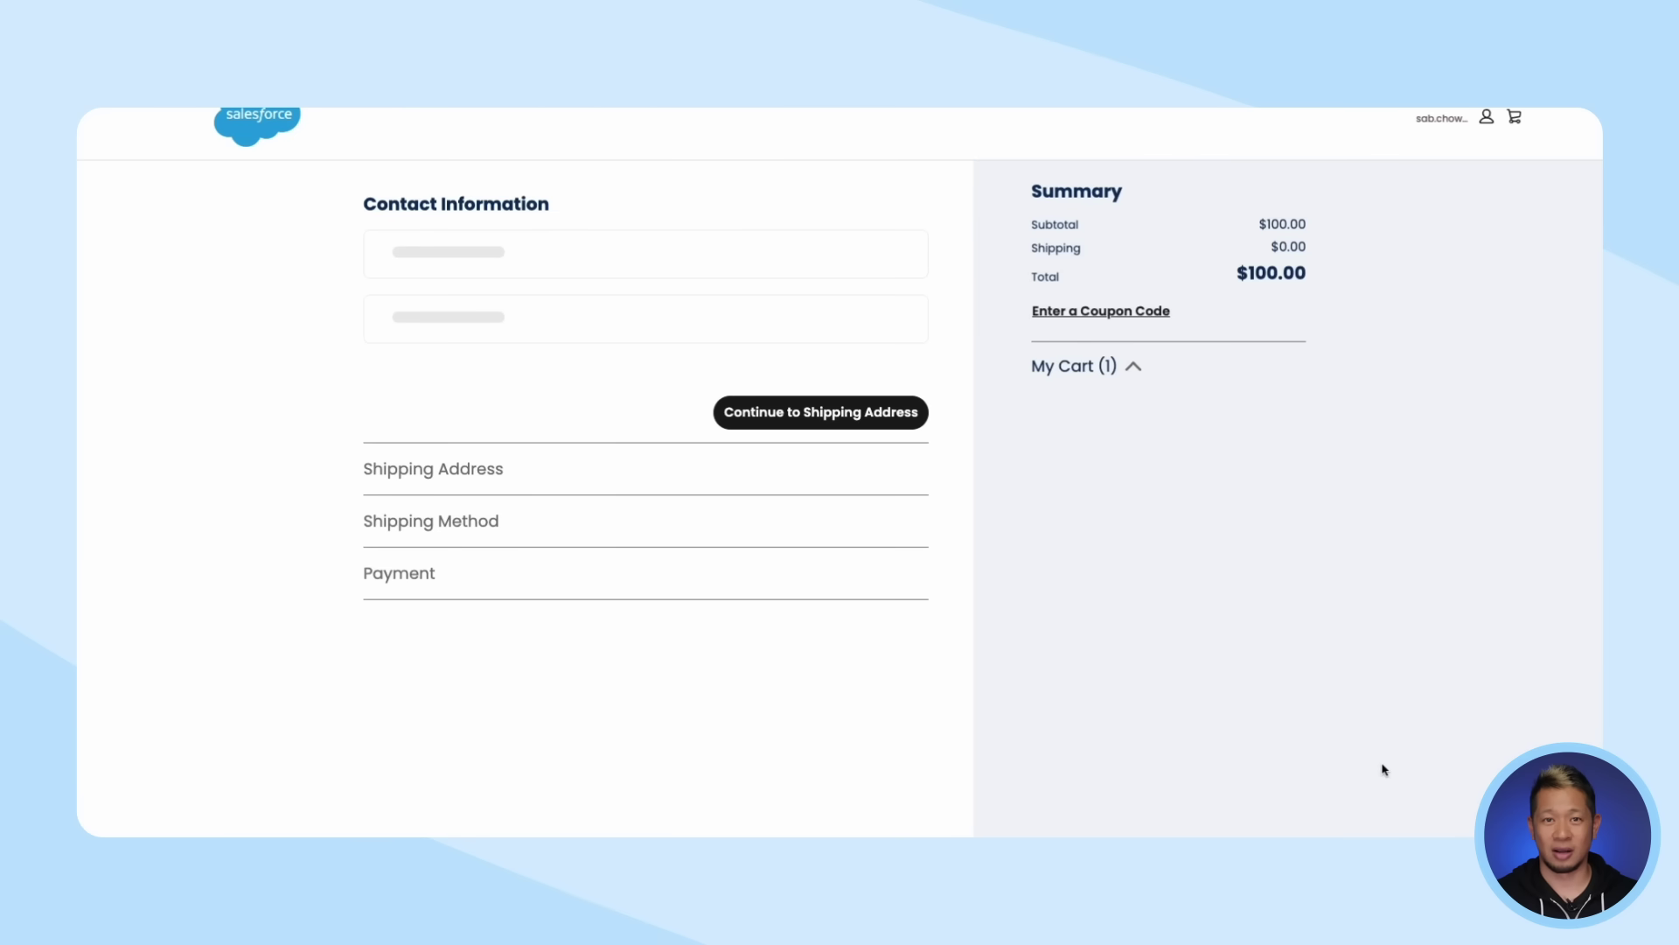
pyautogui.scroll(-5, 937, 430)
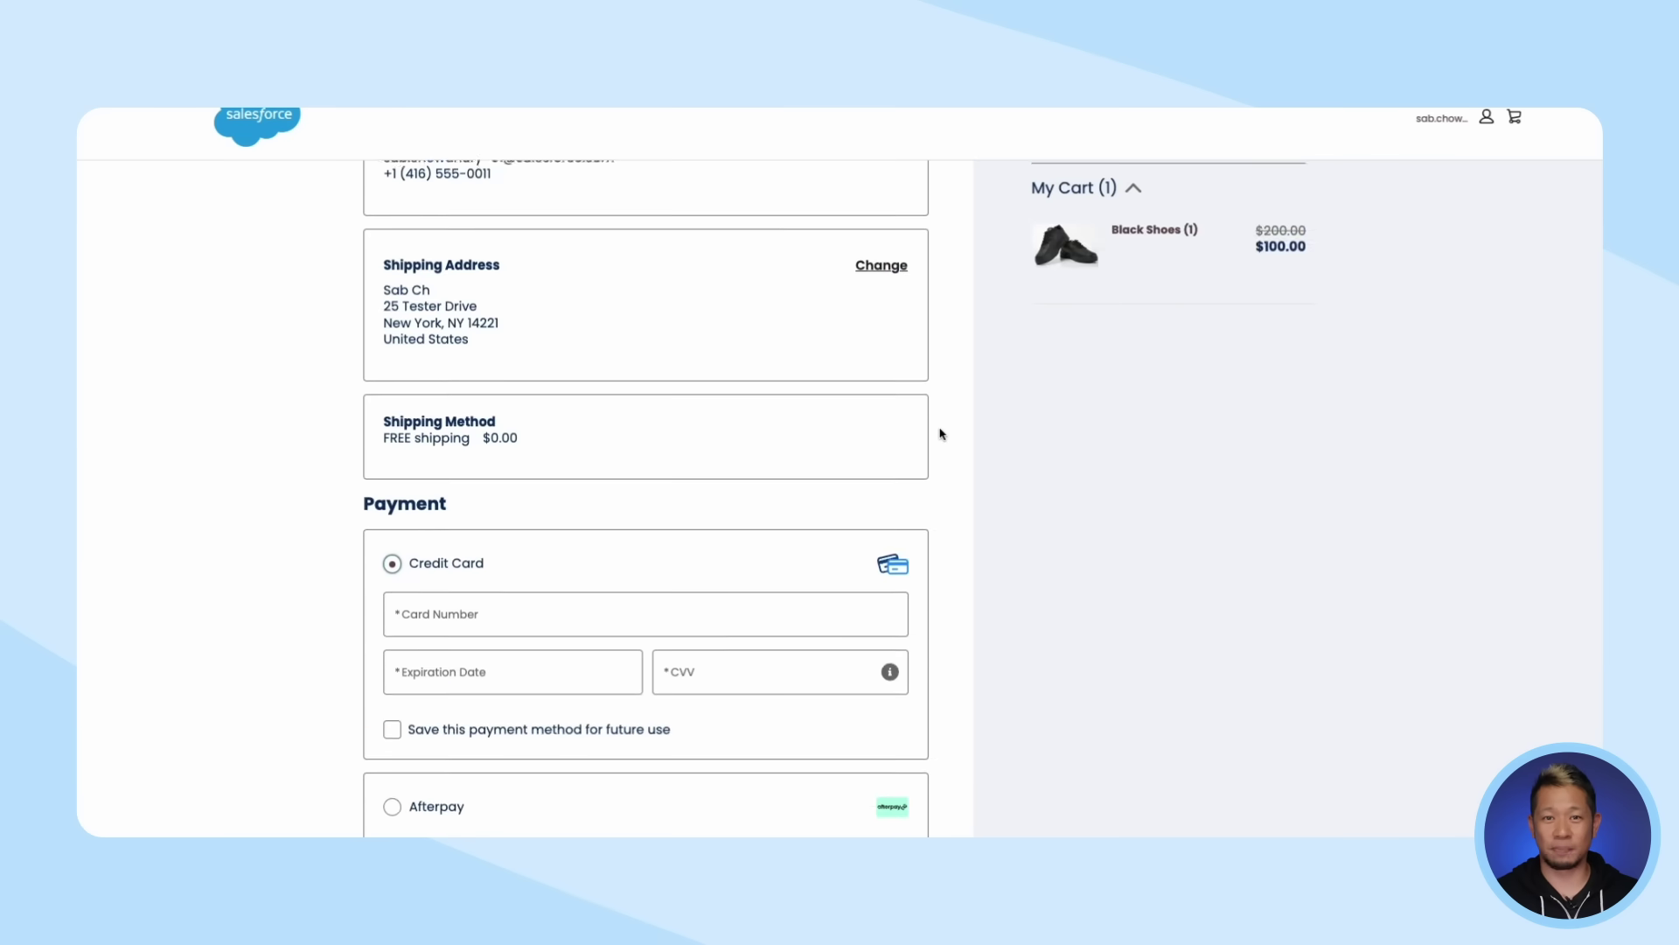
pyautogui.click(885, 559)
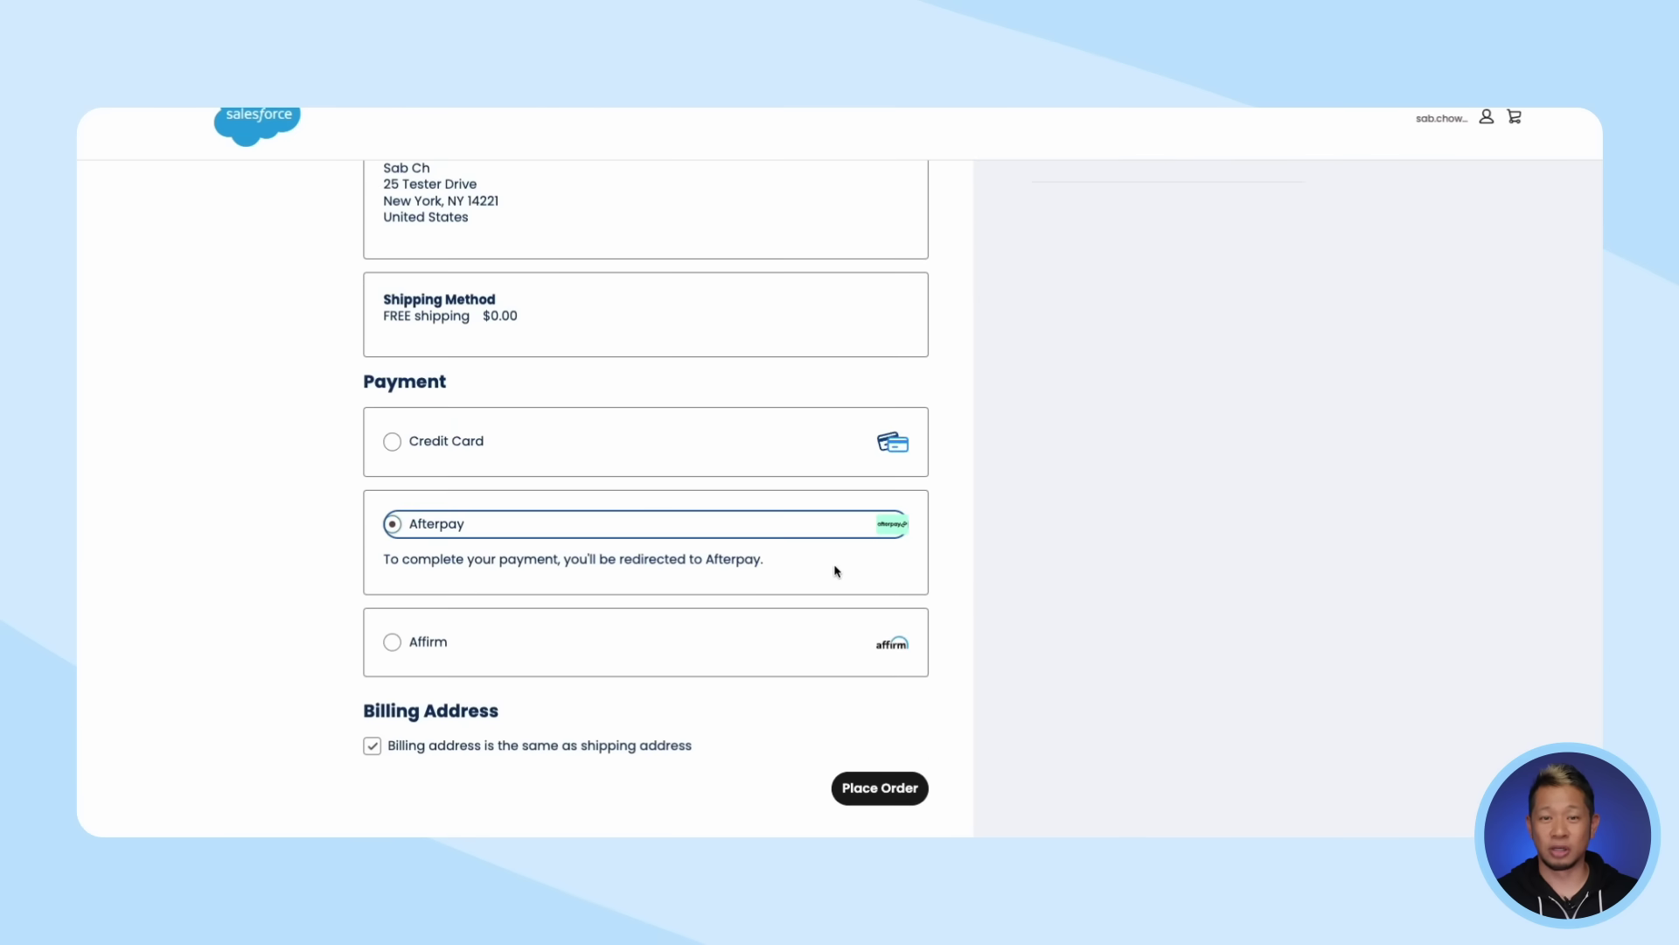
pyautogui.click(898, 792)
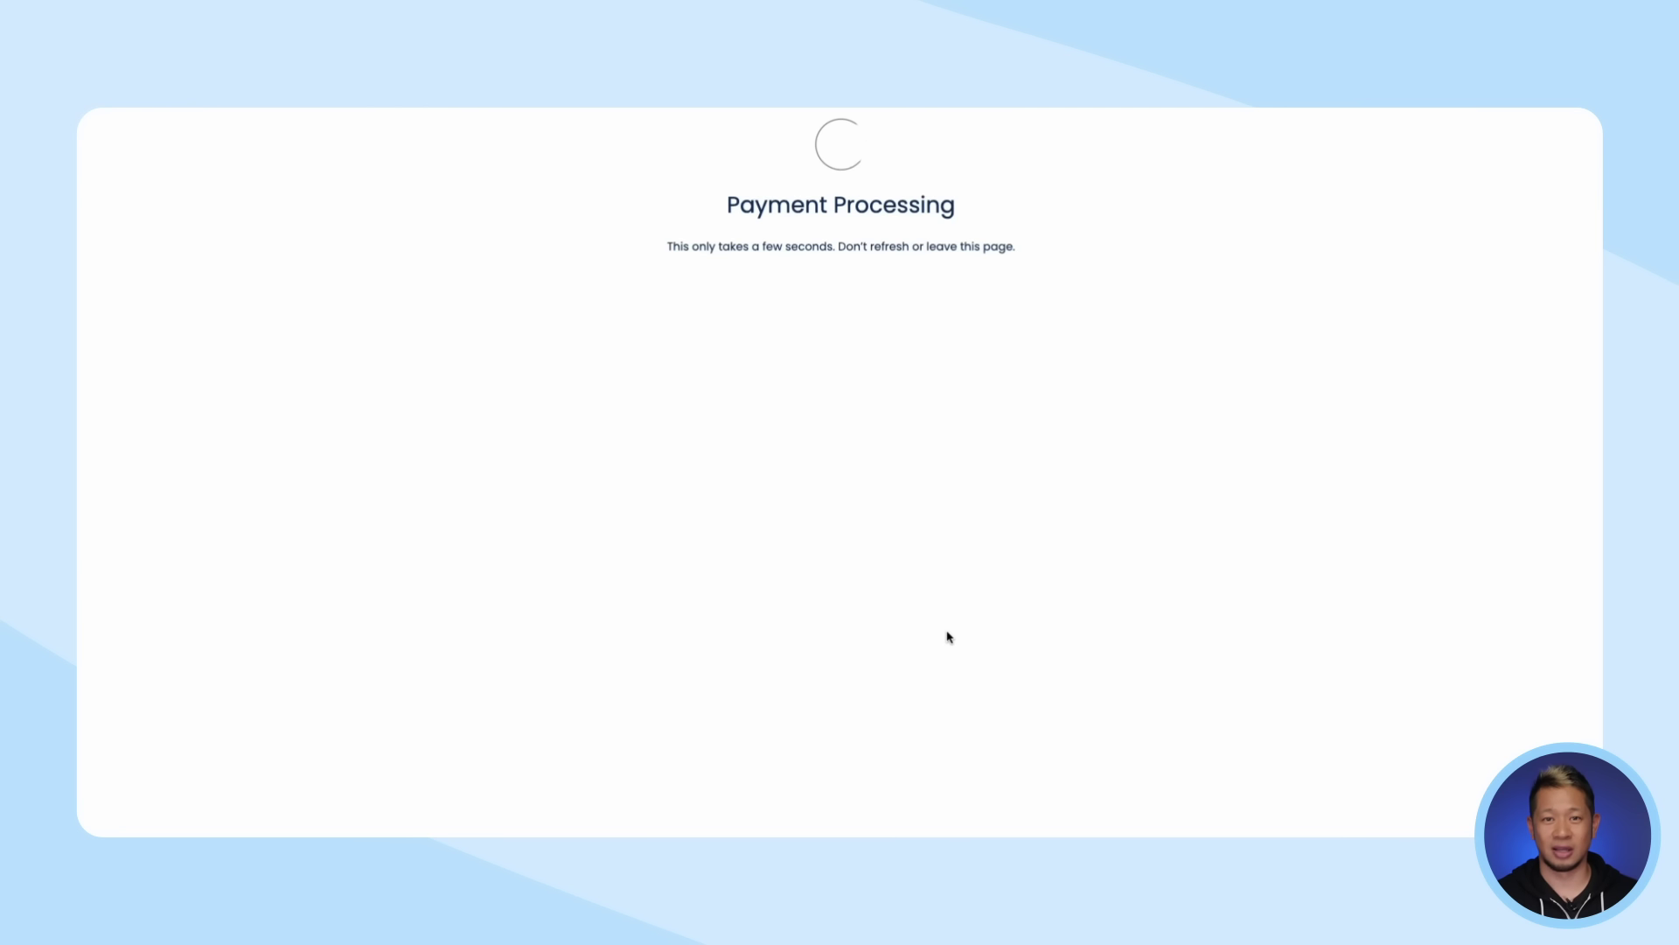